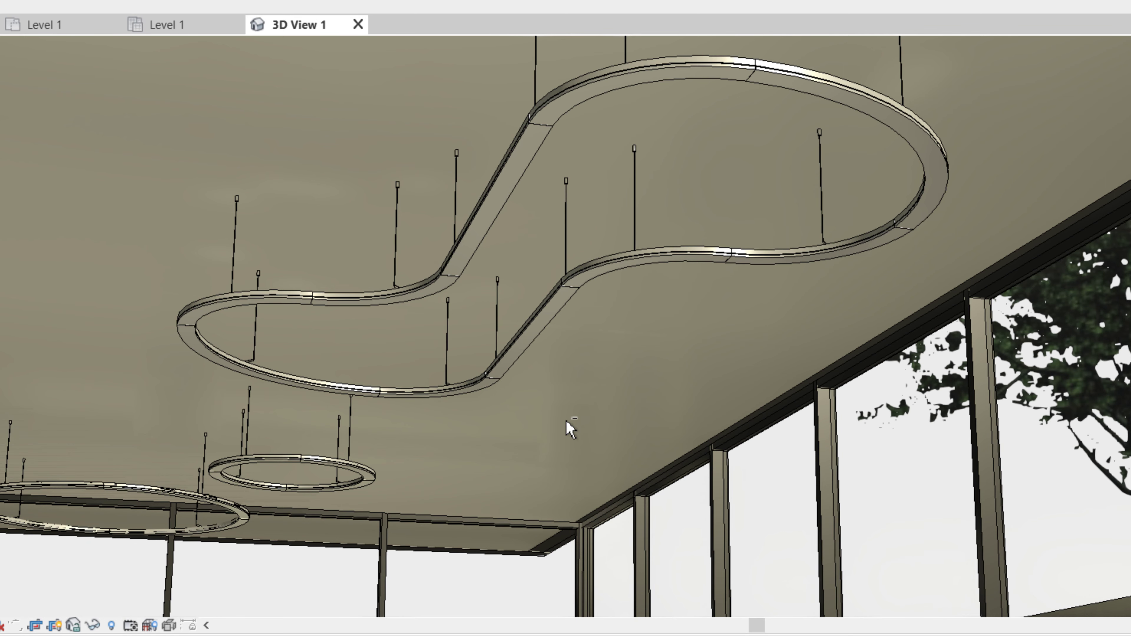
Orbit 3D View 1 to inspect the suspended pendant rings from below the ceiling
middle_click_drag(580, 435, 475, 635, "shift")
middle_click_drag(589, 417, 711, 356, "shift")
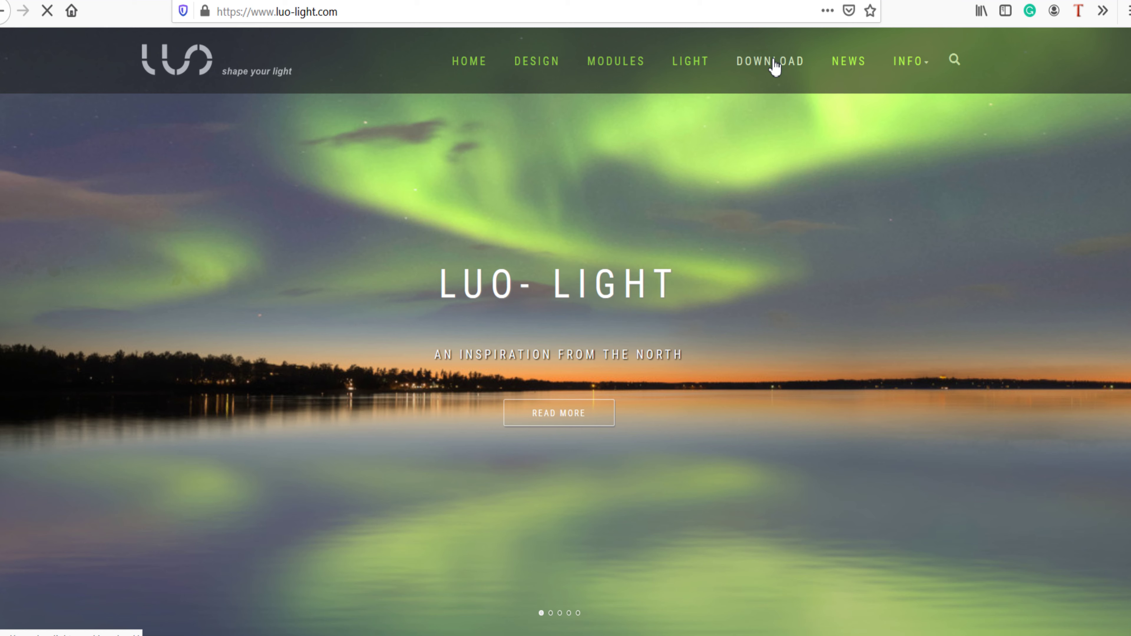
Go to the LUO-Light DOWNLOAD page and scroll to the ArchiCAD/Revit planning tools
left_click(775, 62)
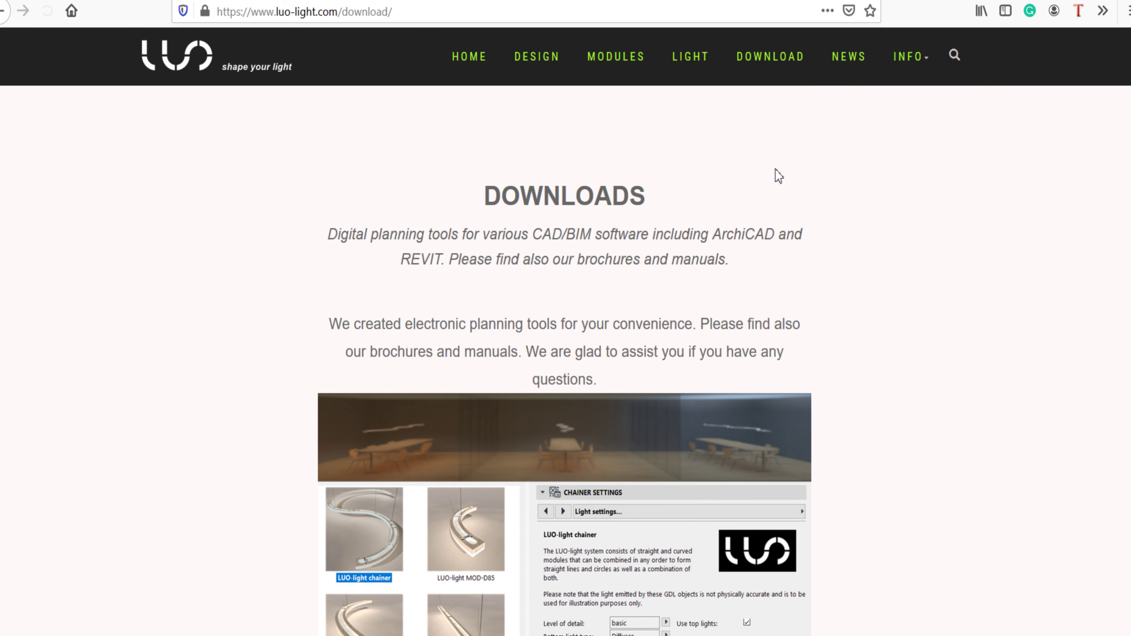
scroll(776, 182, "down", 5)
scroll(776, 201, "down", 2)
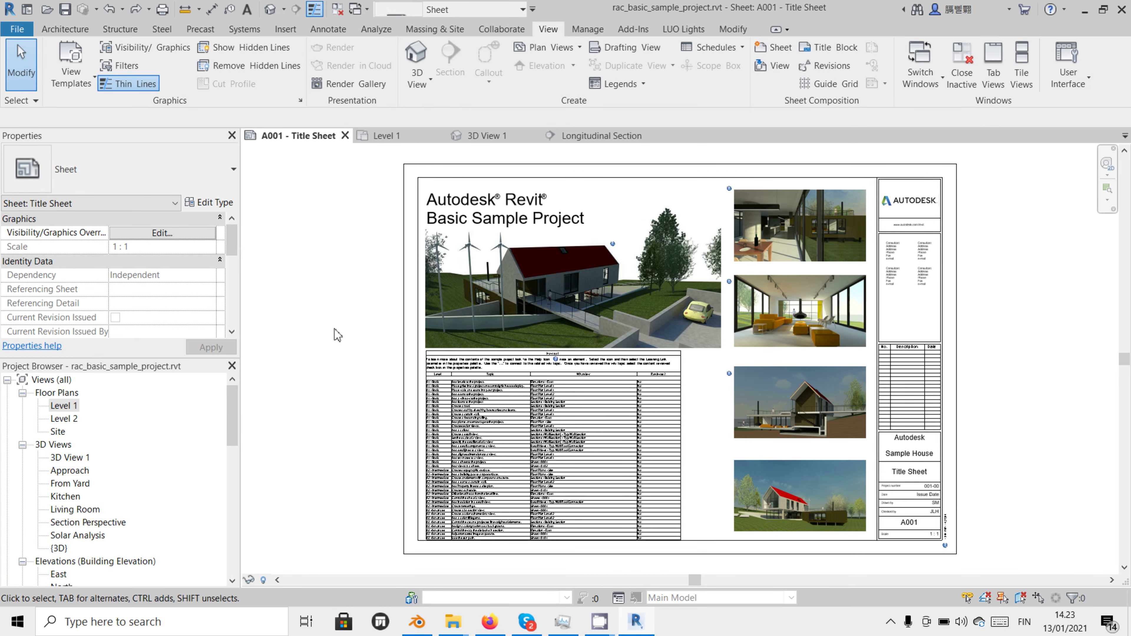
Switch to the Level 1 plan and zoom onto the Kitchen & Dining room and its Room Legend
left_click(385, 136)
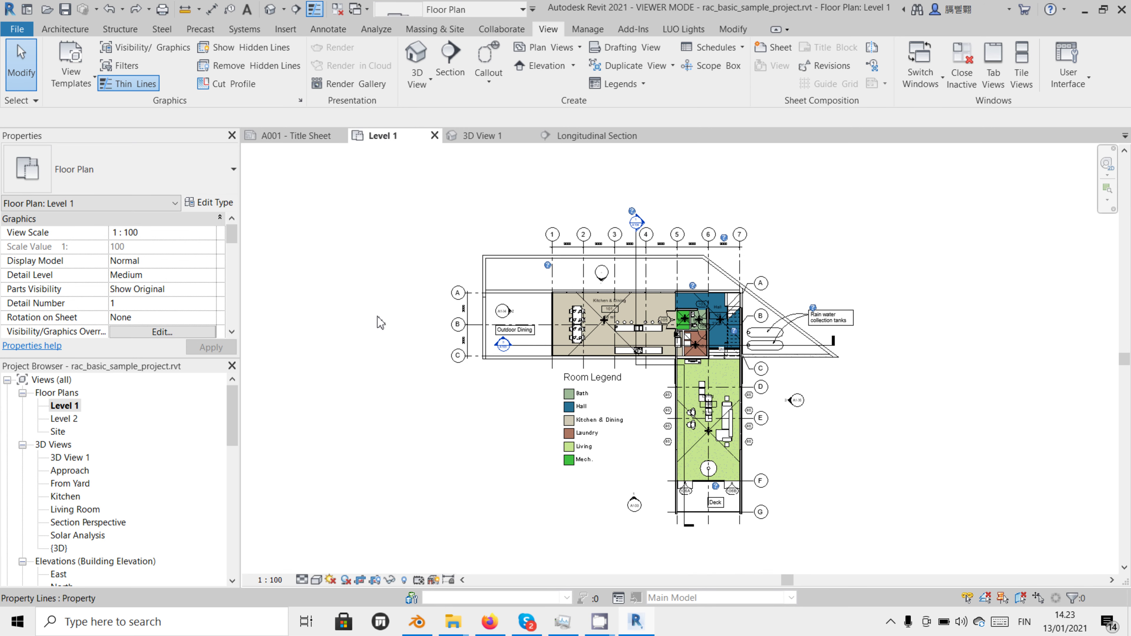
scroll(377, 381, "up", 3)
middle_click_drag(384, 371, 274, 386)
scroll(631, 447, "up", 3)
middle_click_drag(642, 444, 729, 551)
scroll(642, 488, "up", 2)
scroll(636, 476, "up", 2)
scroll(677, 528, "up", 1)
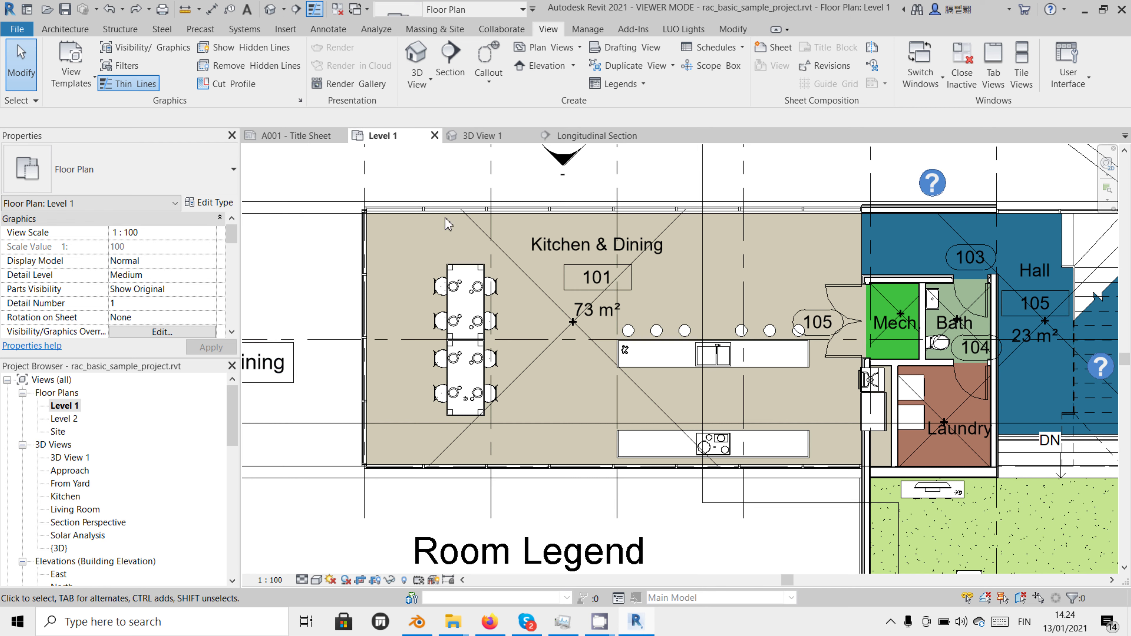
Create a new reflected ceiling plan for Level 1
left_click(557, 50)
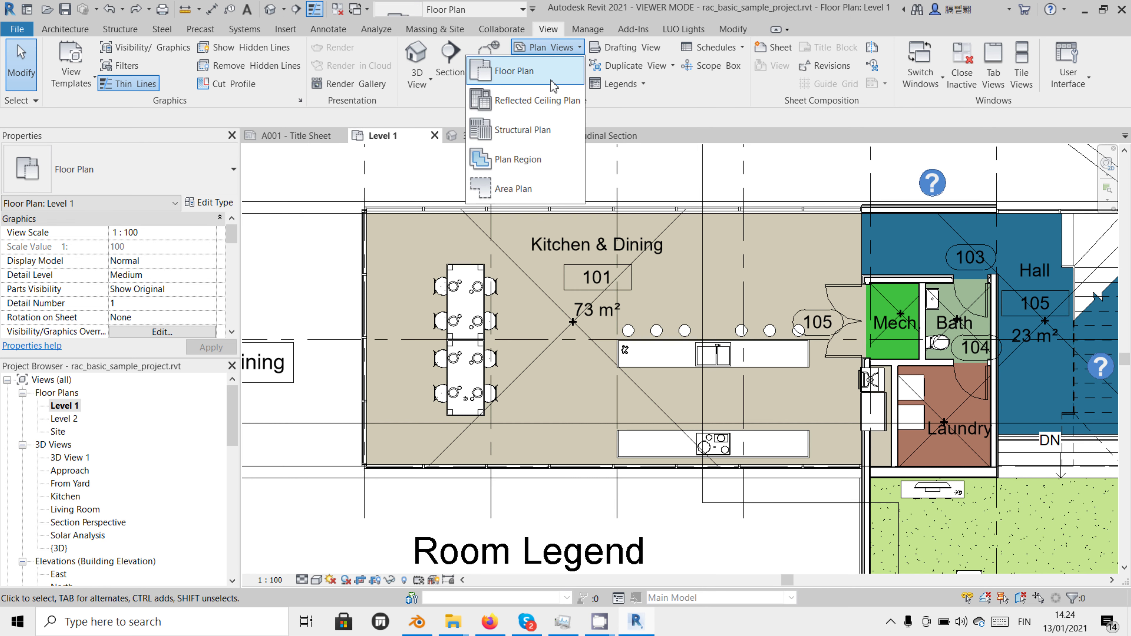
left_click(552, 100)
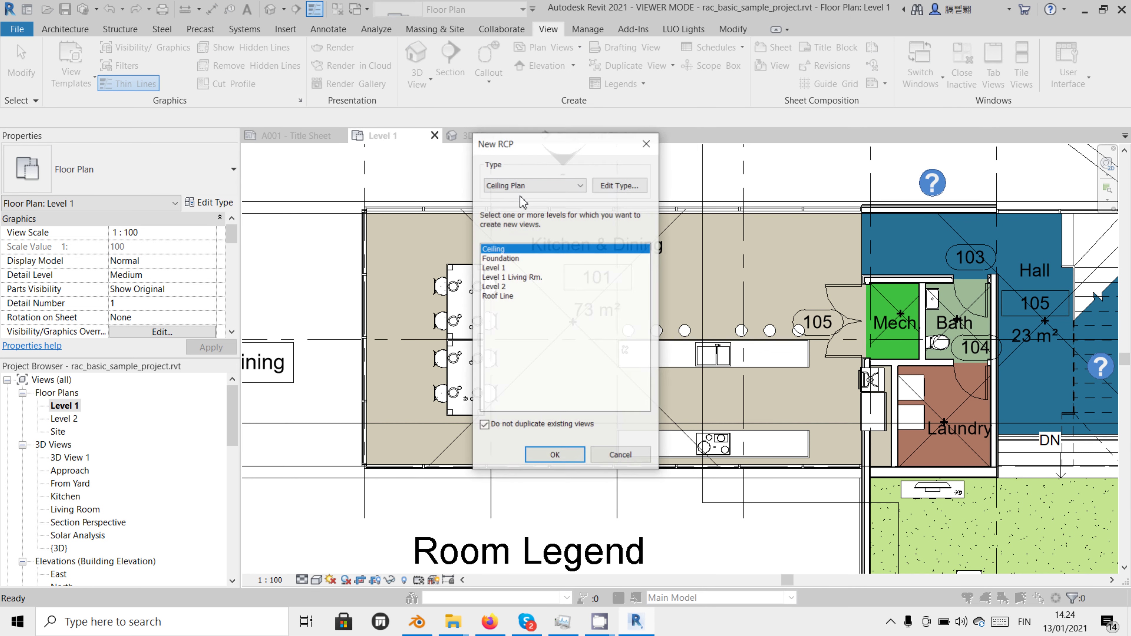
left_click(497, 269)
left_click(561, 455)
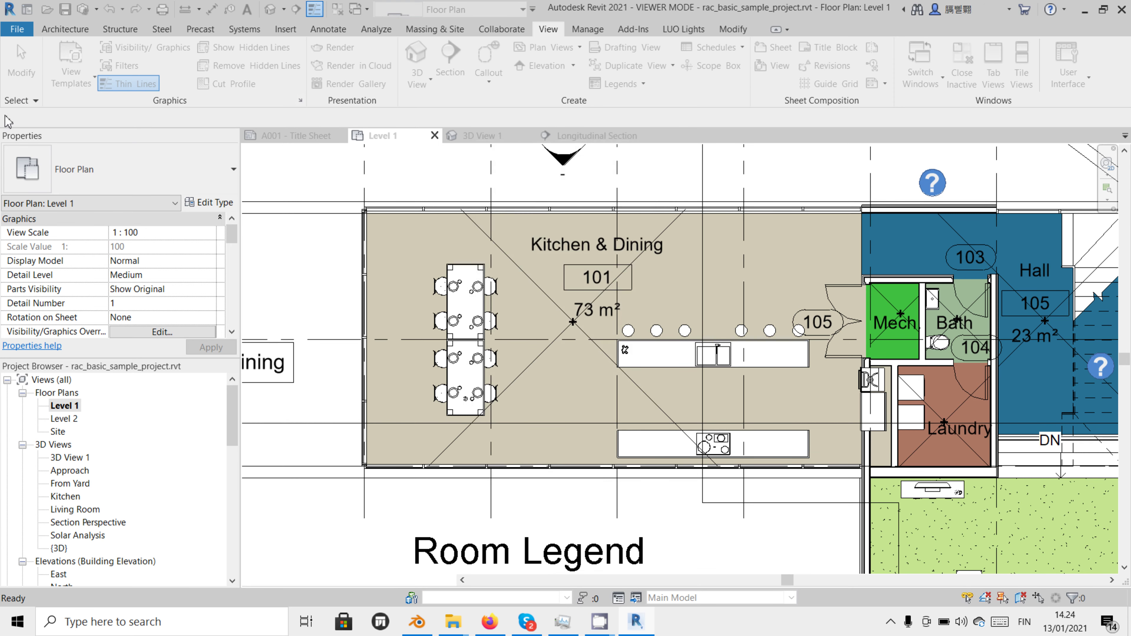
Sketch a rectangular 70.020 m² Compound Ceiling spanning the Kitchen & Dining room
left_click(65, 29)
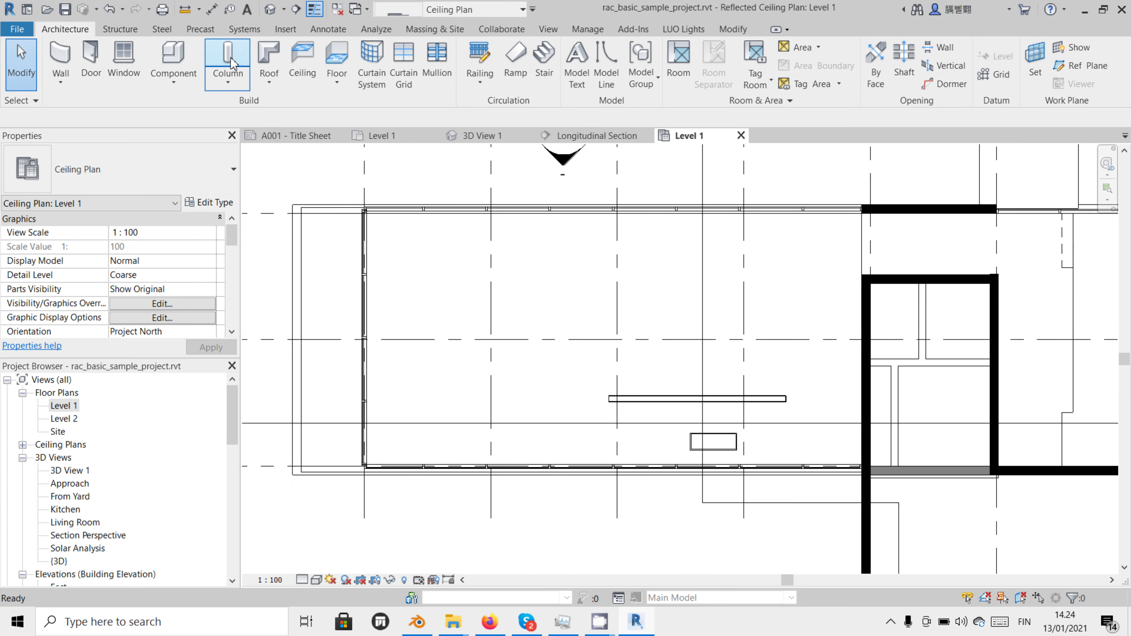
left_click(303, 58)
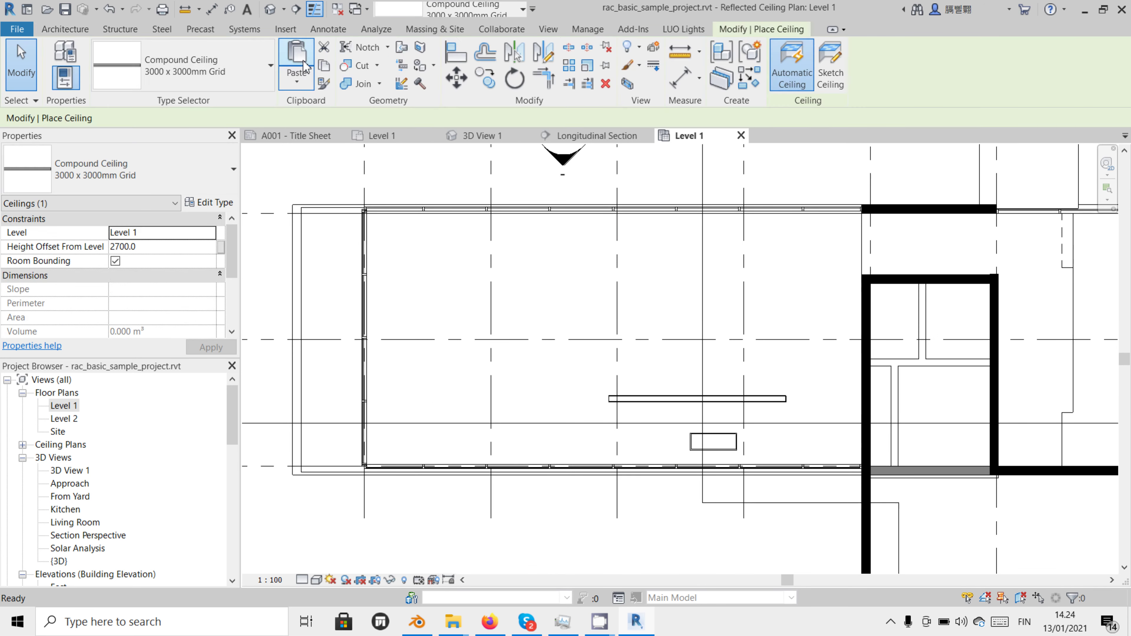
left_click(833, 65)
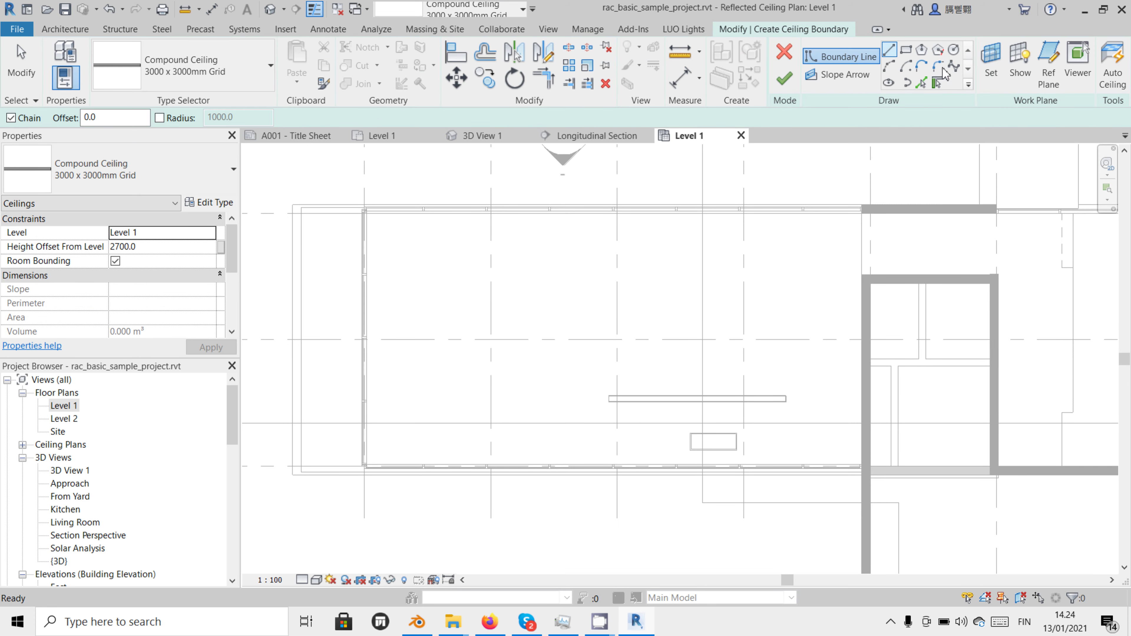
left_click(905, 49)
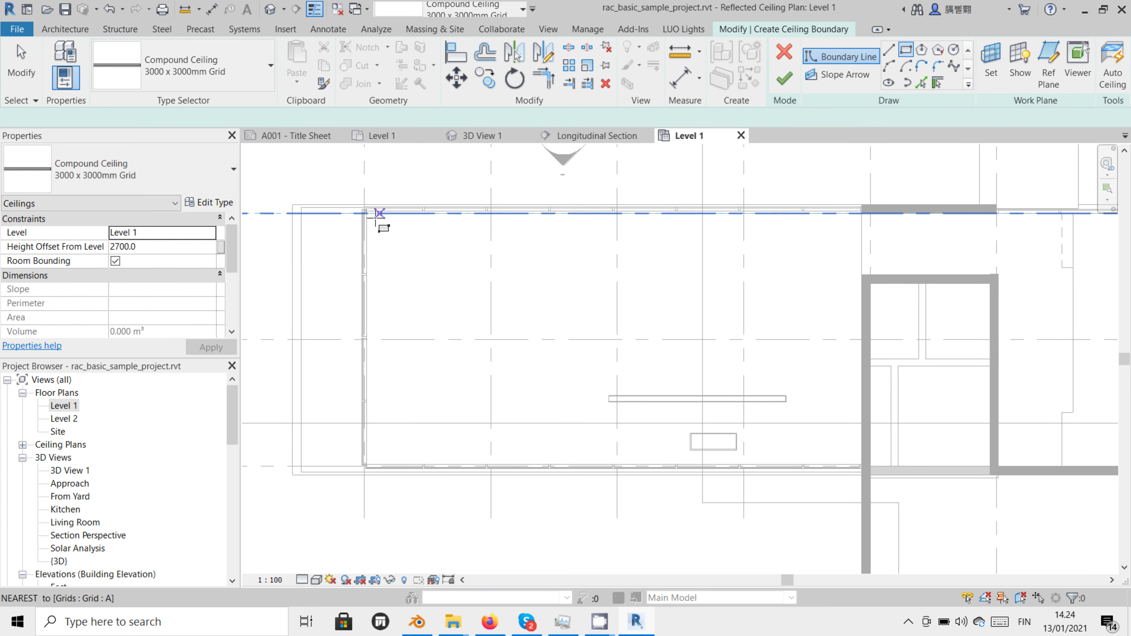
left_click(380, 214)
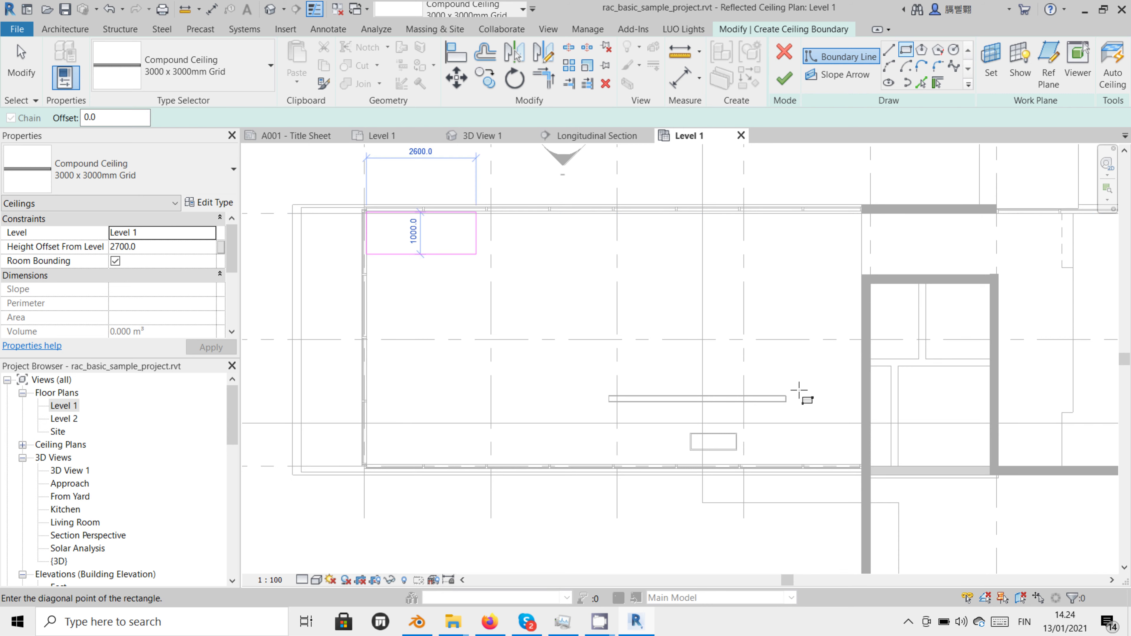
left_click(860, 466)
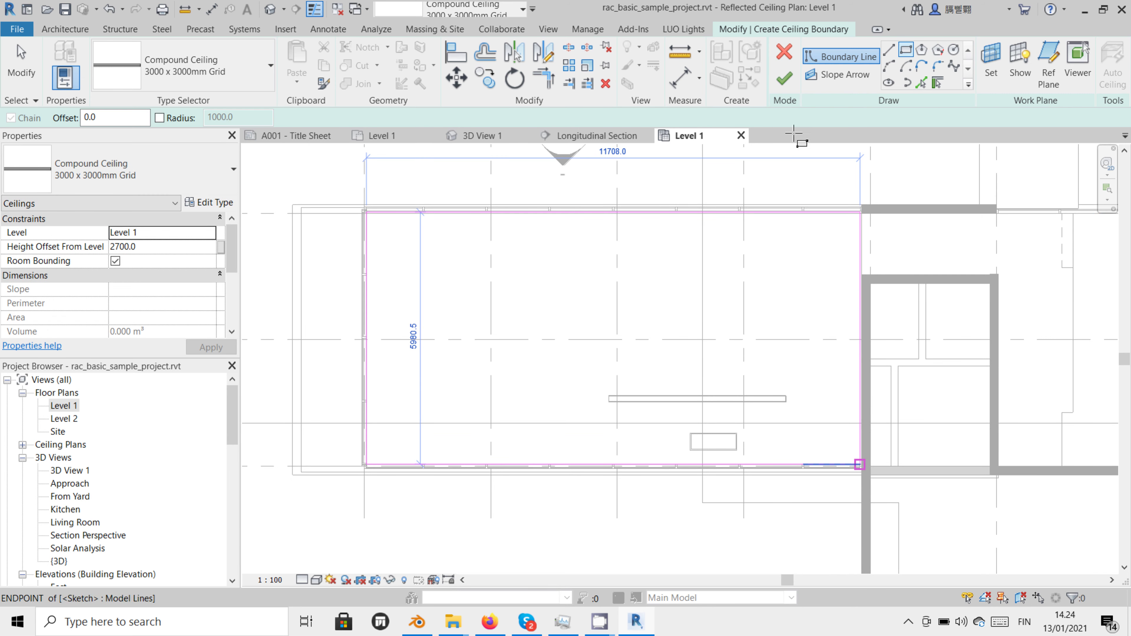
left_click(786, 83)
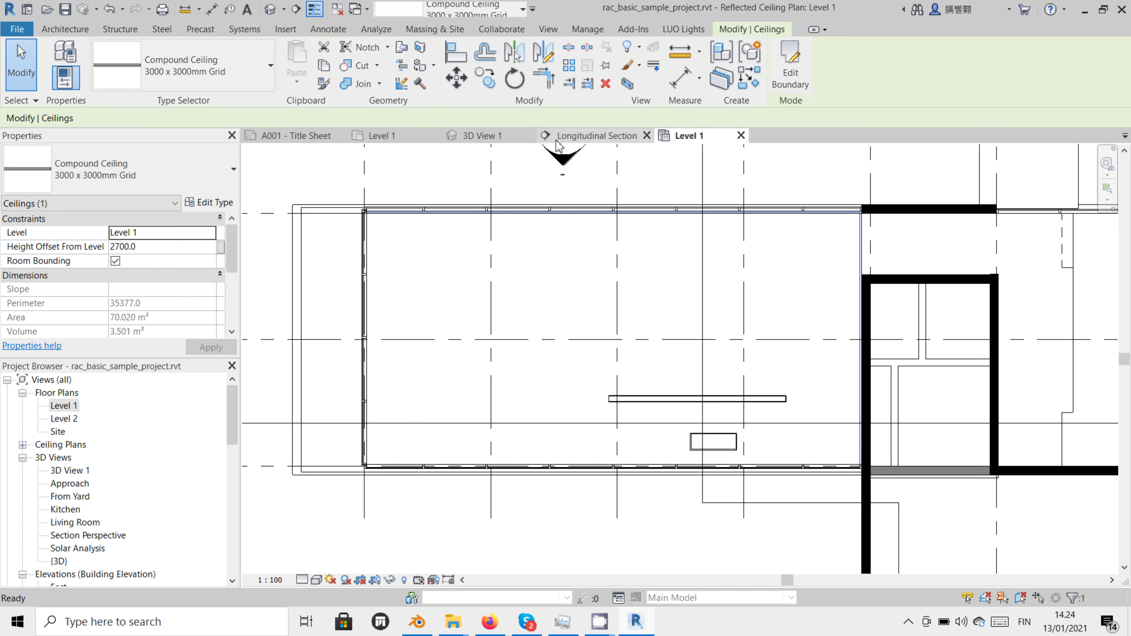
Return to the Level 1 floor plan and launch the LUO-Light placement configurator
left_click(378, 137)
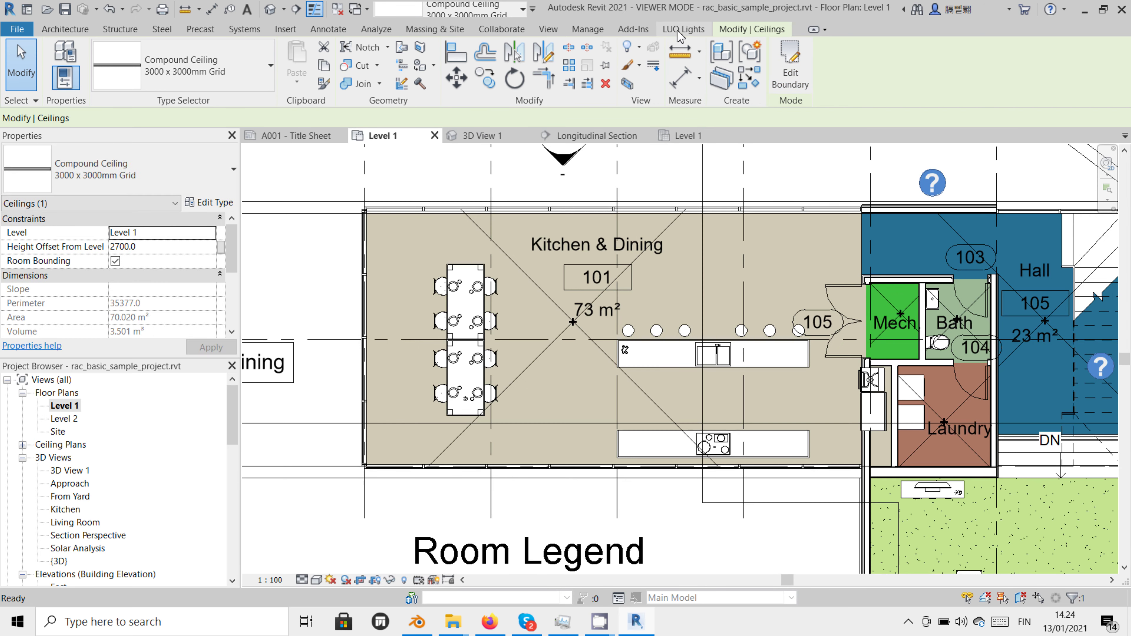
left_click(678, 31)
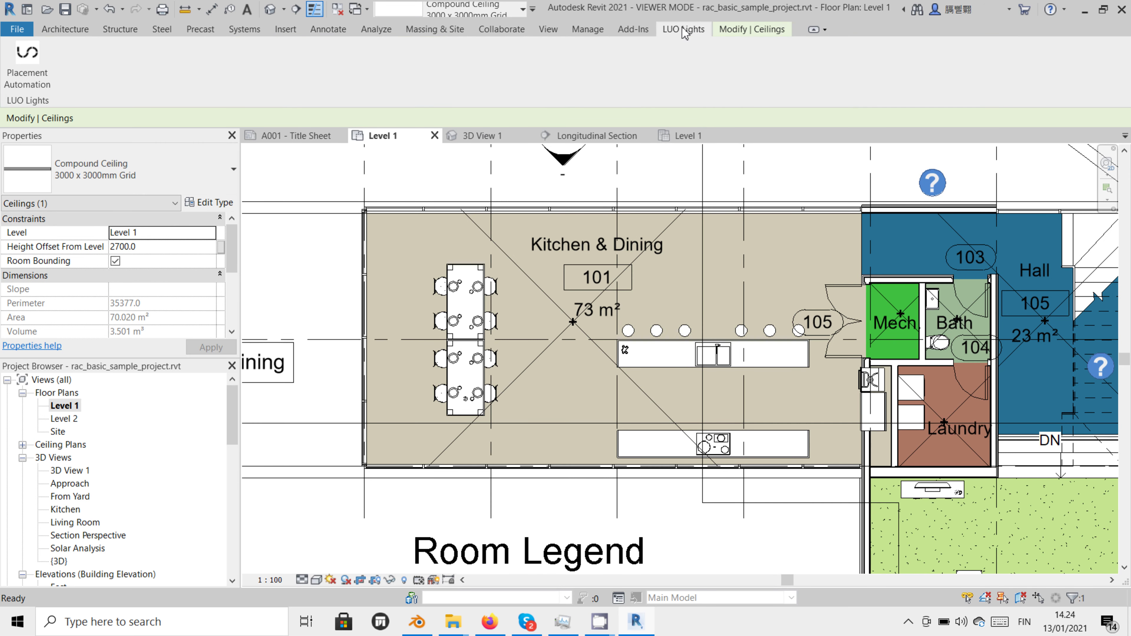
left_click(28, 66)
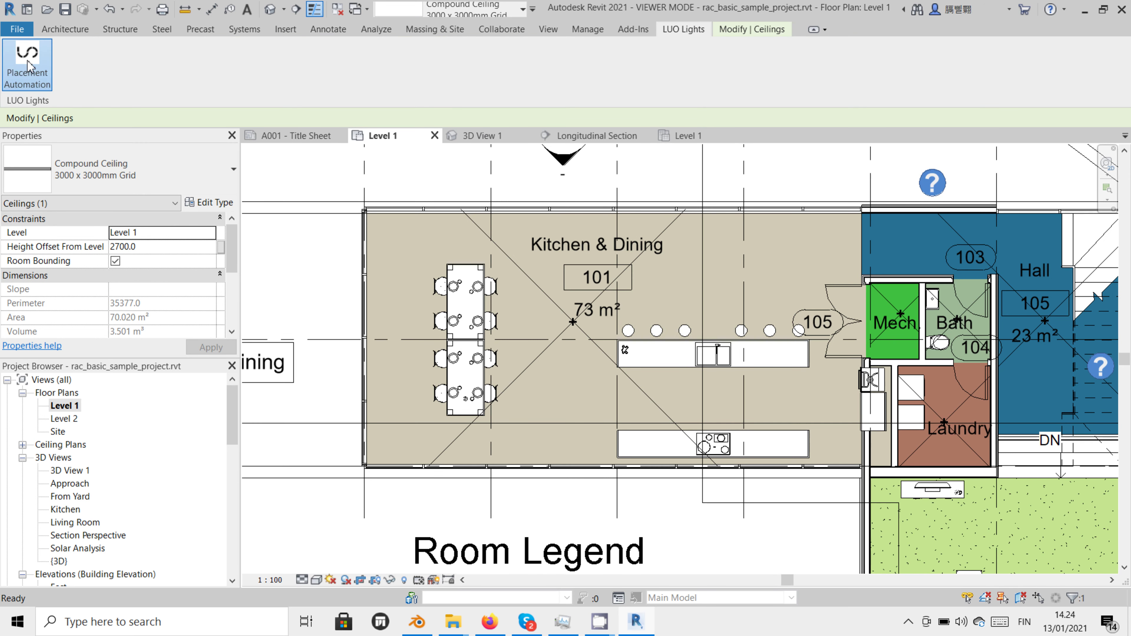
left_click(194, 304)
Browse the MOD-D85, ADAPTER 100 W, MOD-S118 and MOD-D163 module details
left_click(193, 344)
left_click(192, 383)
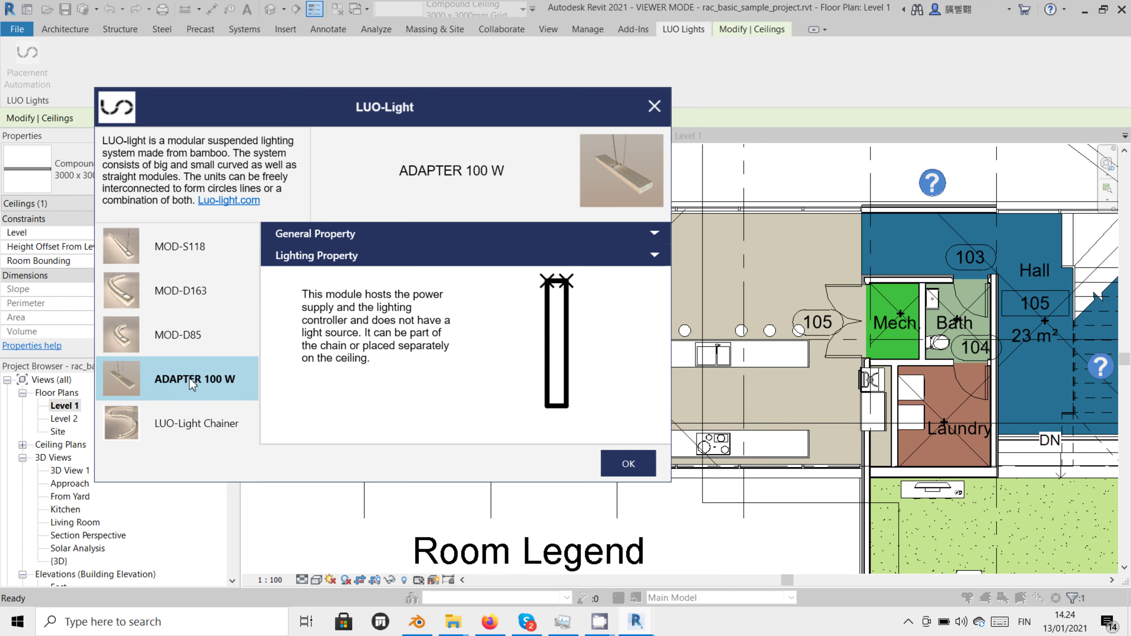
left_click(218, 246)
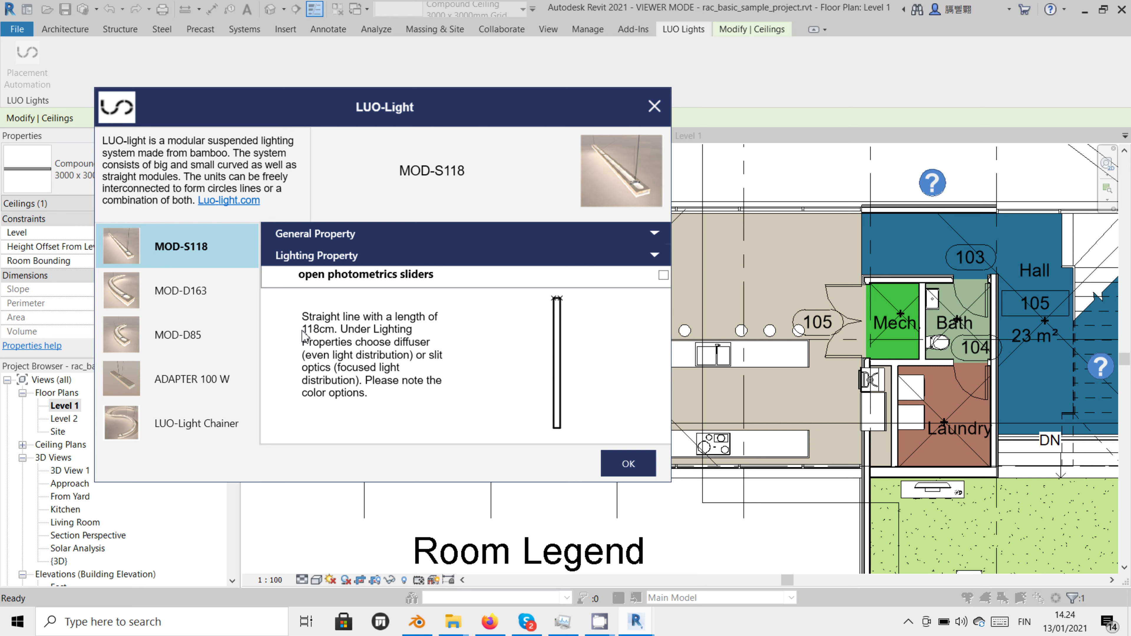
left_click(186, 298)
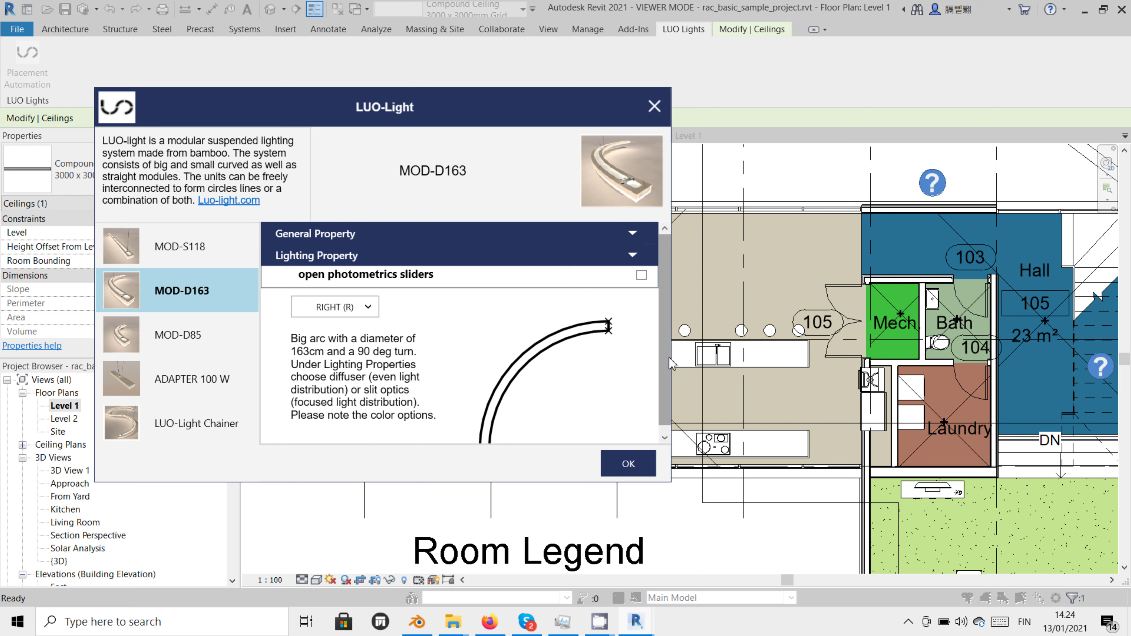
Set the MOD-D163 arc orientation to LEFT
scroll(666, 359, "down", 1)
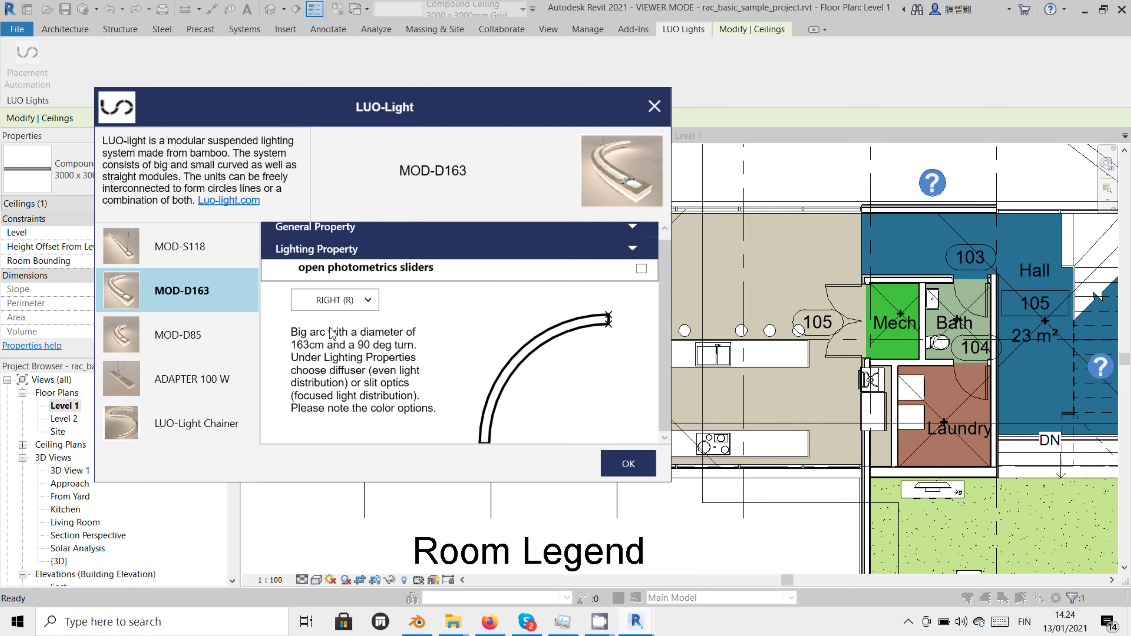
left_click(368, 302)
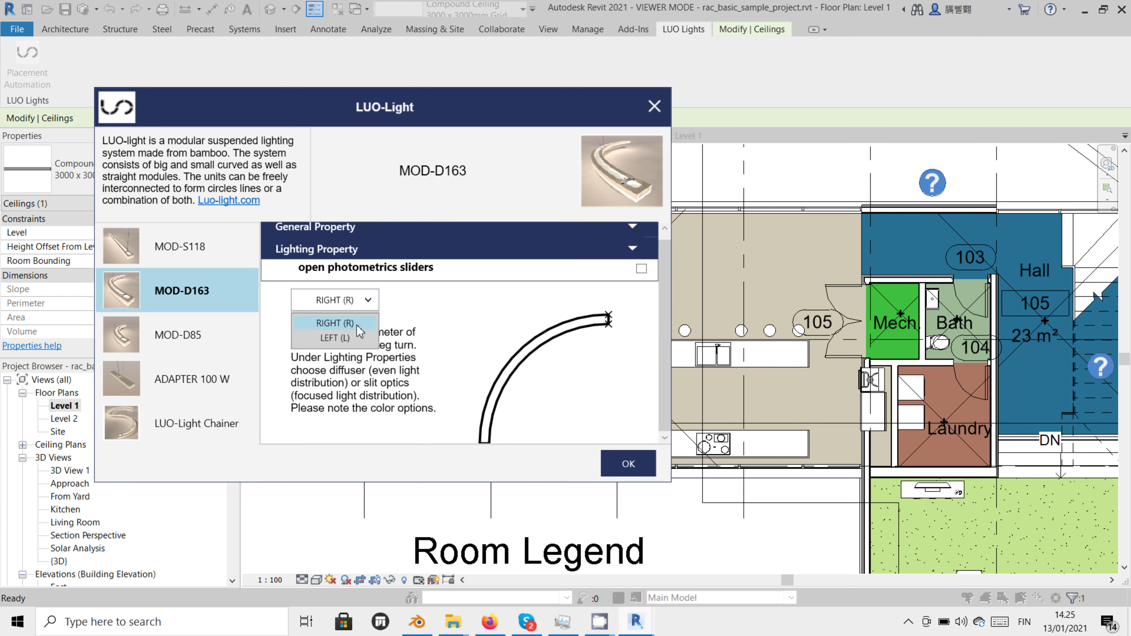
left_click(335, 338)
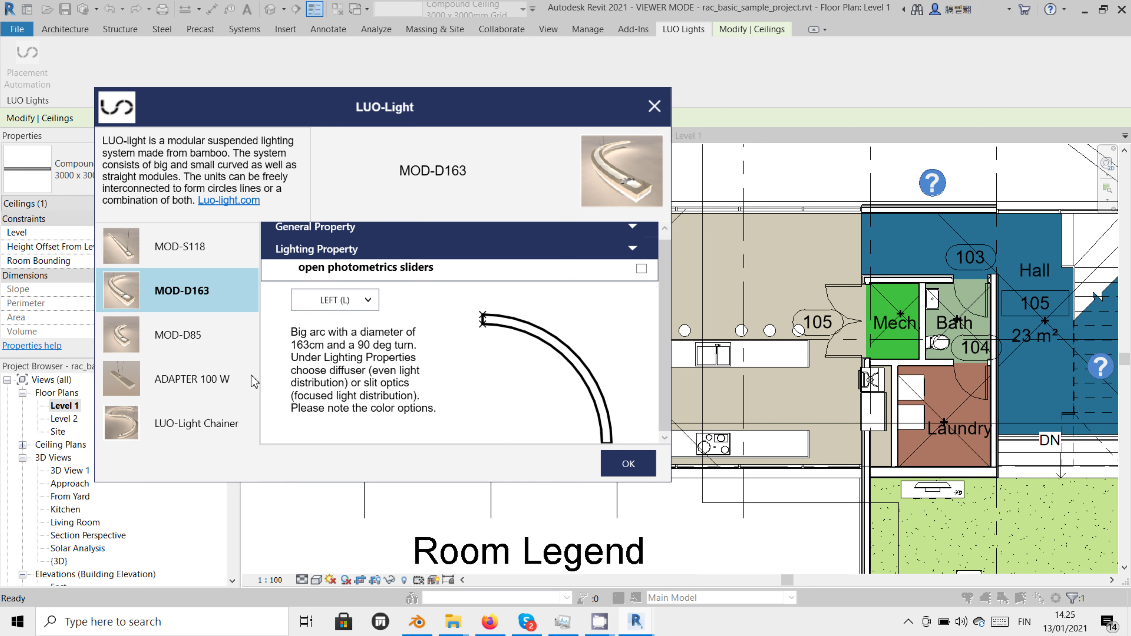
Set the MOD-D85 arc orientation to LEFT, then show the ADAPTER 100 W details
left_click(204, 332)
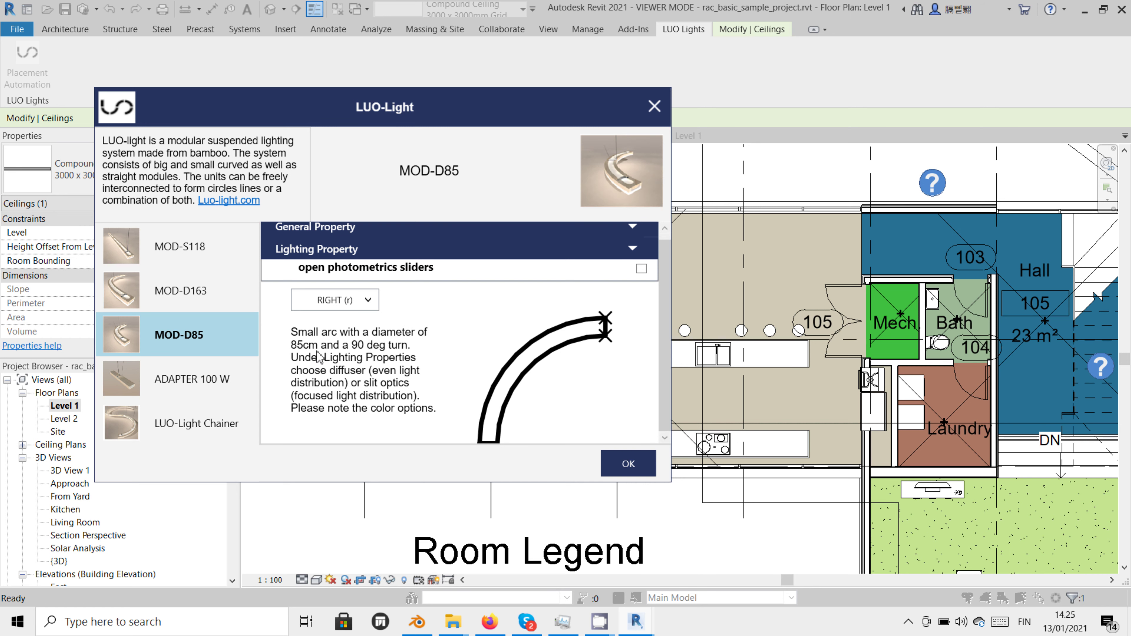
left_click(370, 302)
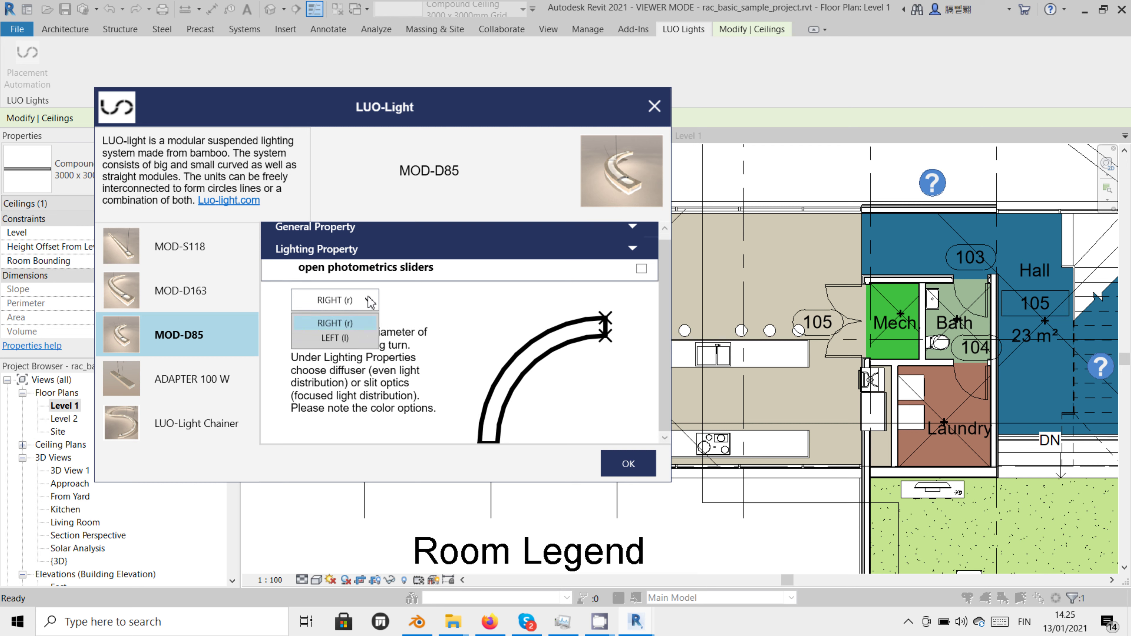
left_click(347, 339)
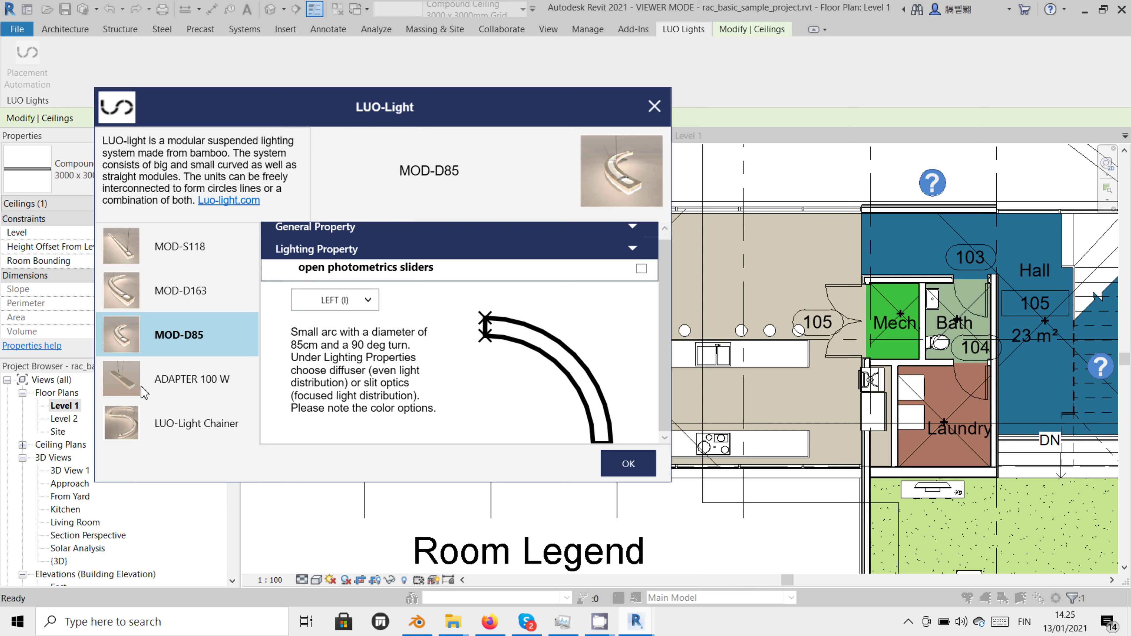
left_click(192, 383)
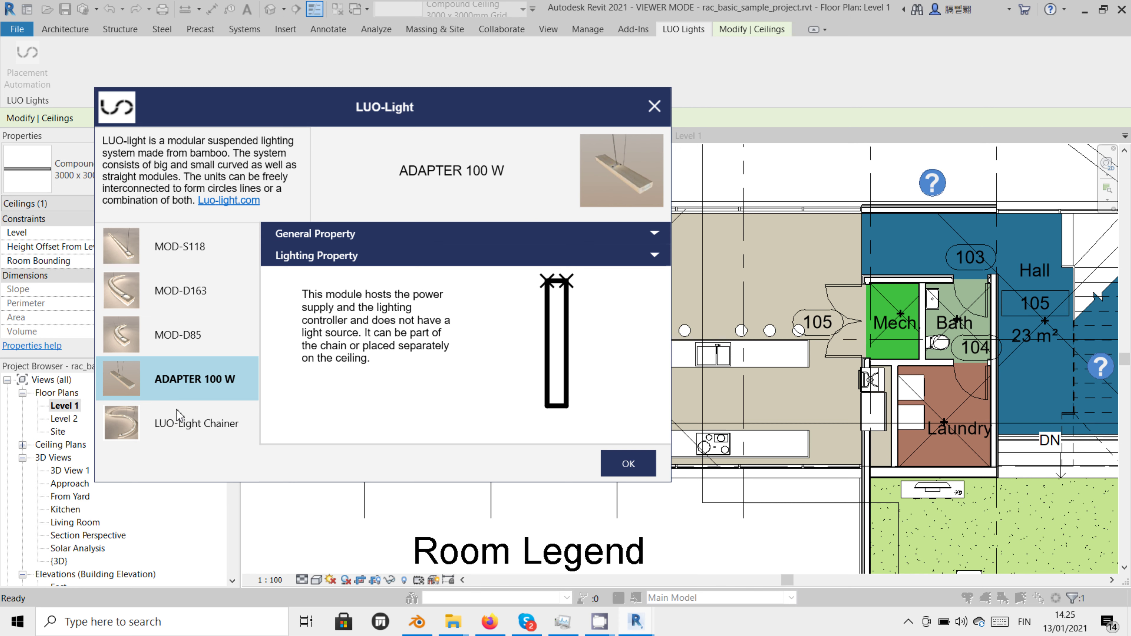
Select the LUO-Light Chainer and expand General Property: Bluetooth control, 115 Lm/W, 24 V
left_click(201, 435)
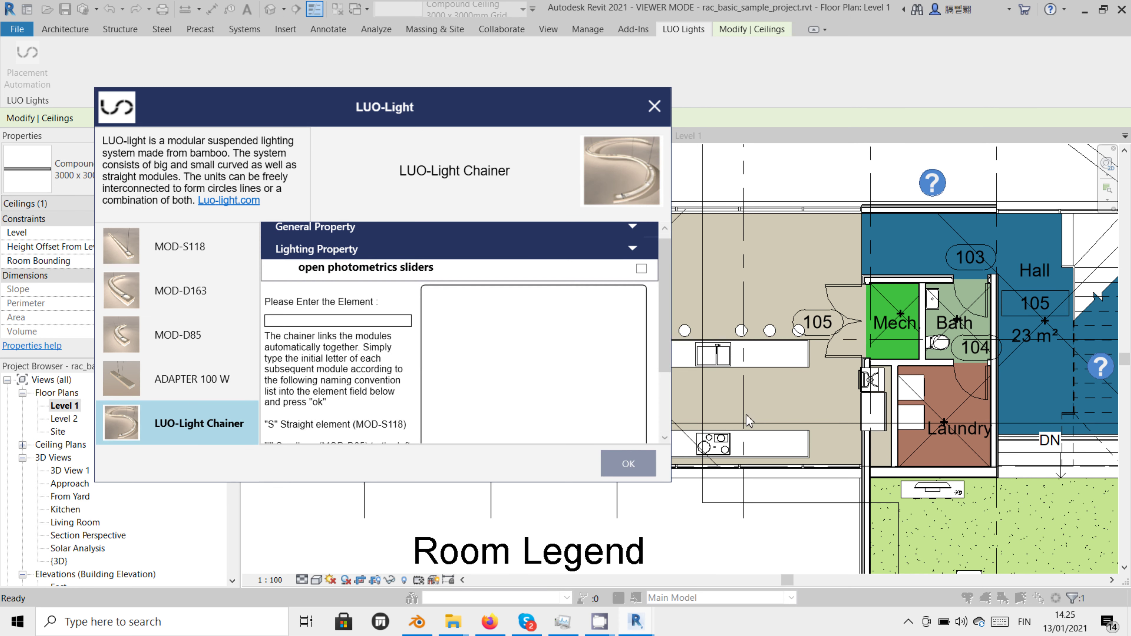
left_click(666, 352)
left_click_drag(667, 352, 666, 338)
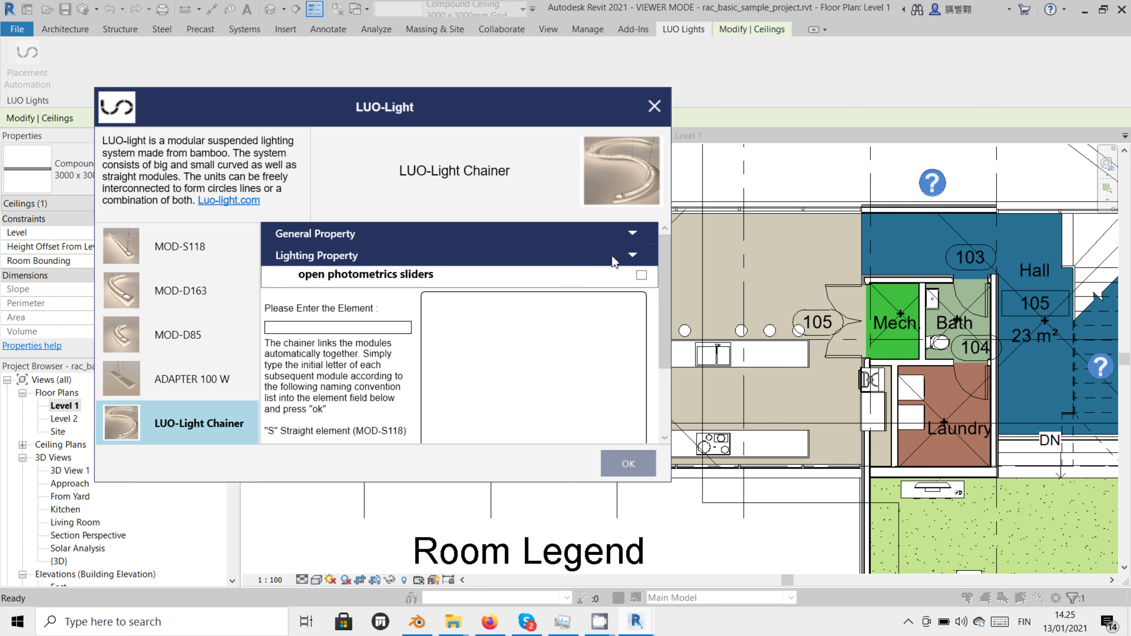
left_click(632, 234)
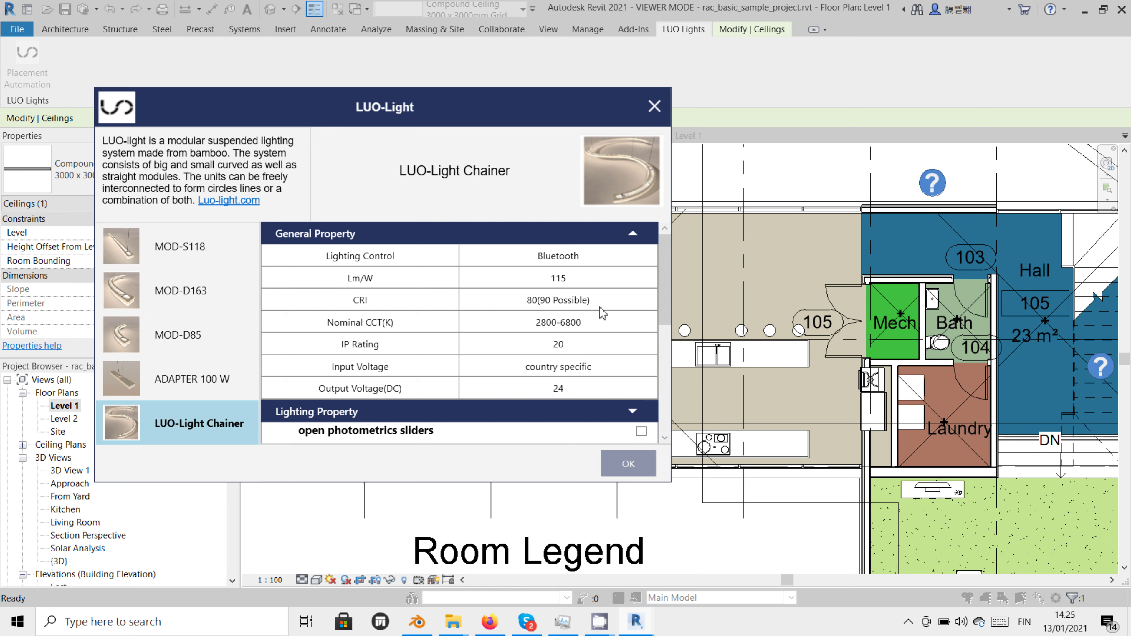
Collapse General Property and set the chainer's Installation Height to 2.25
left_click(632, 234)
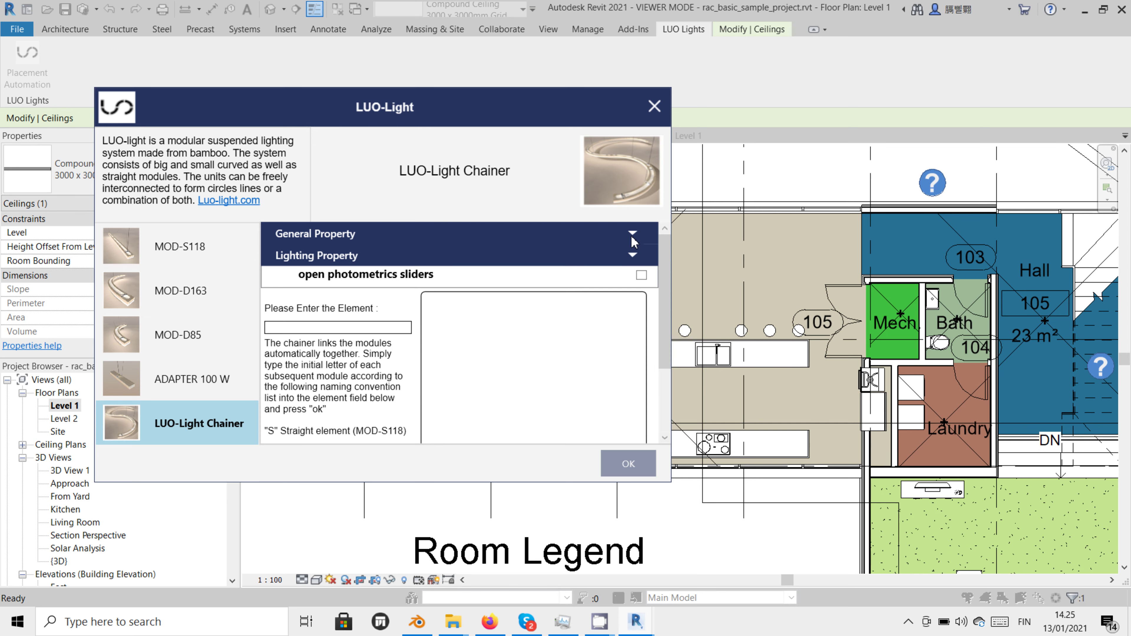
left_click(634, 255)
left_click(551, 277)
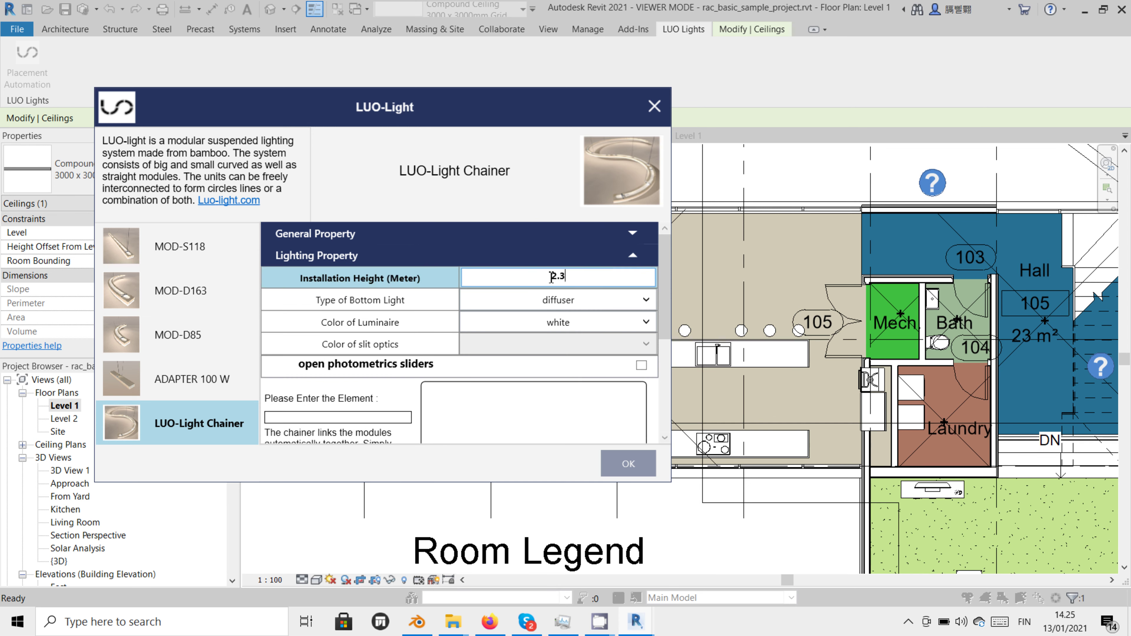
double_click(551, 276)
Make the bottom light focused slit optics, with luminaire and slit optics both natural bamboo
left_click(586, 306)
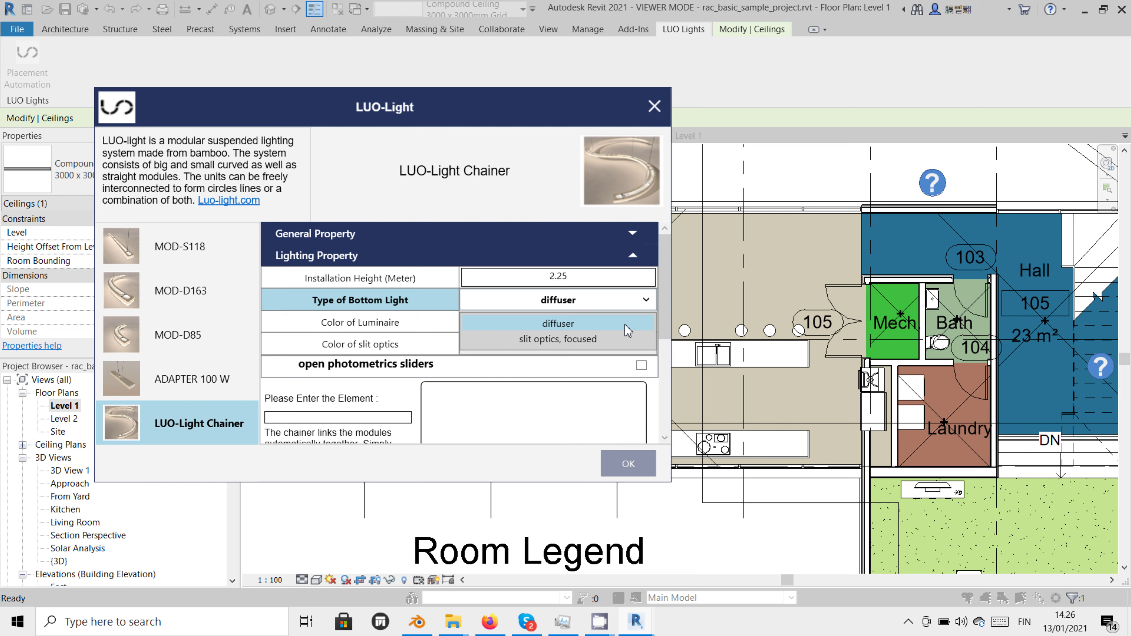
left_click(625, 340)
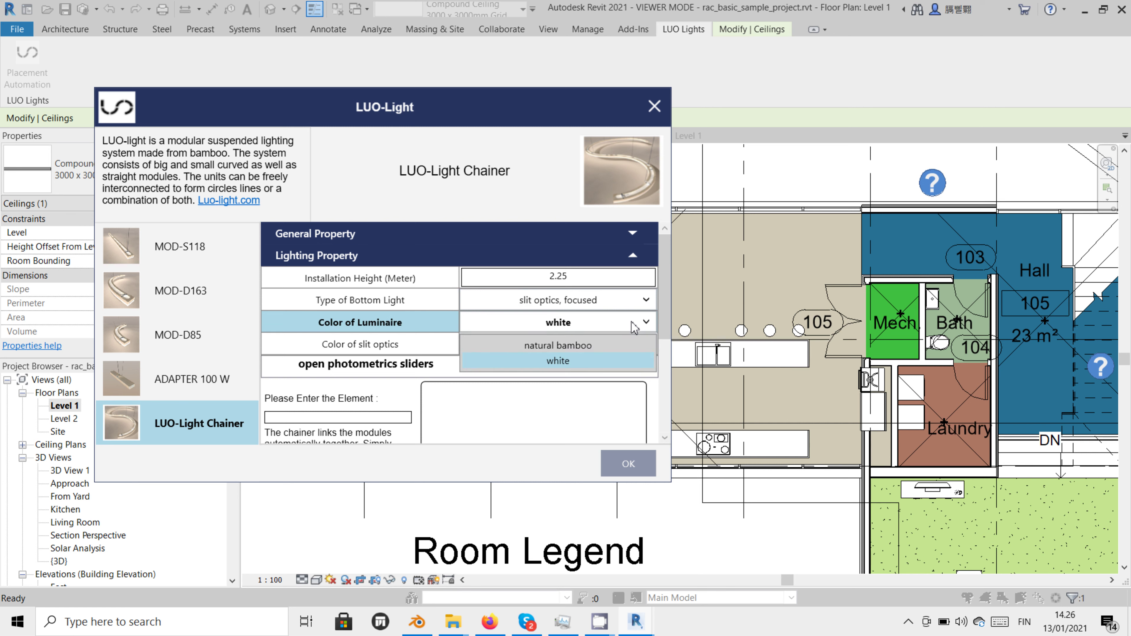
left_click(623, 350)
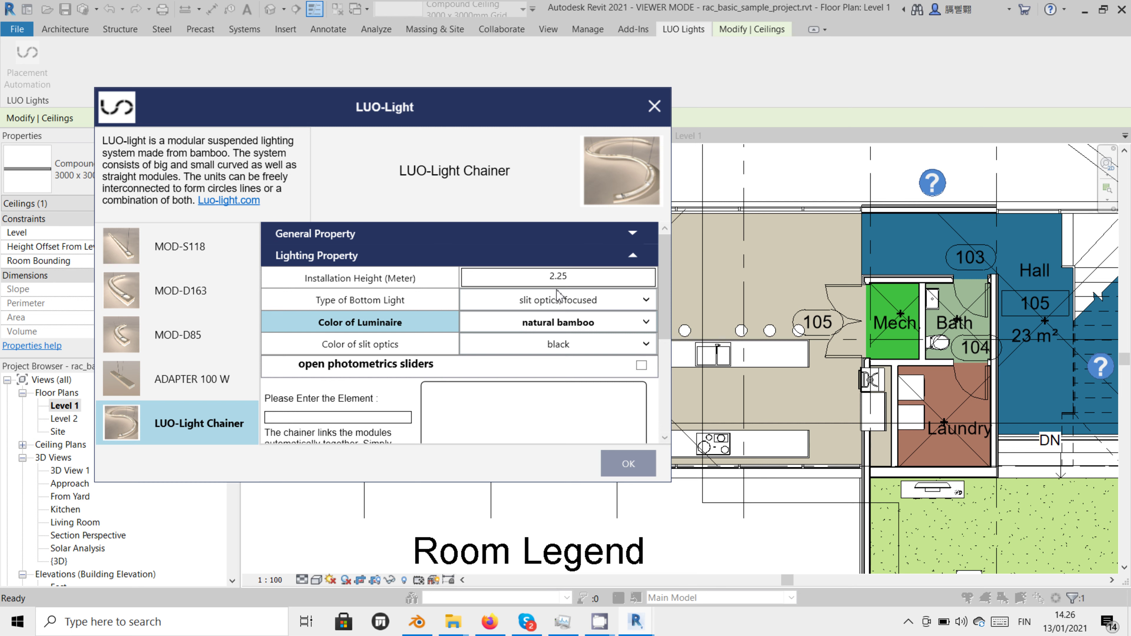
left_click(614, 351)
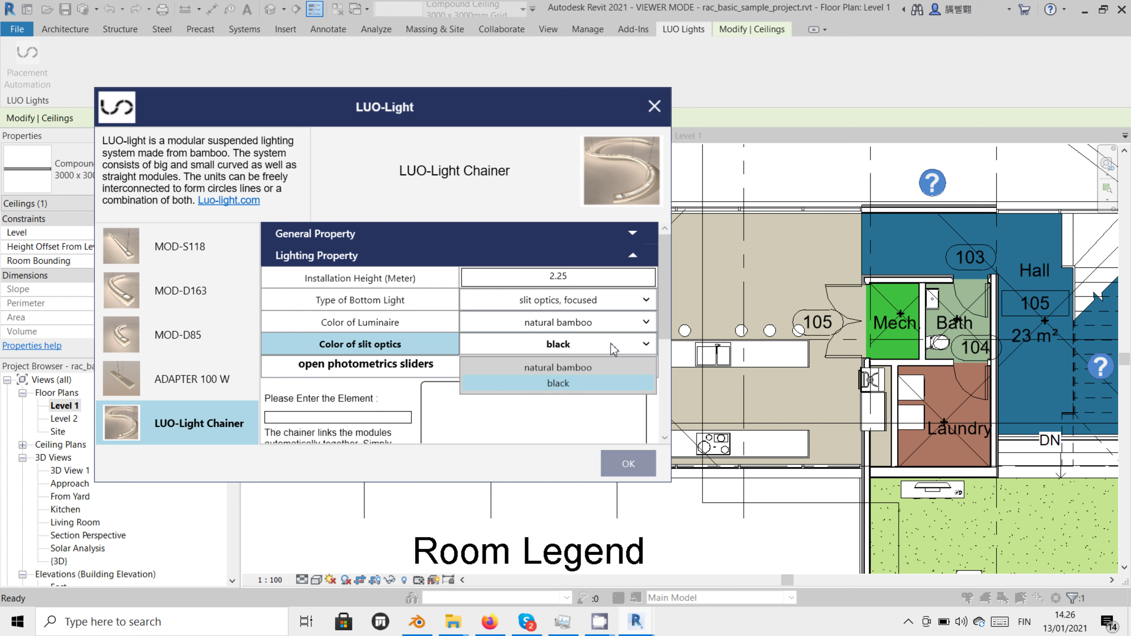
left_click(616, 373)
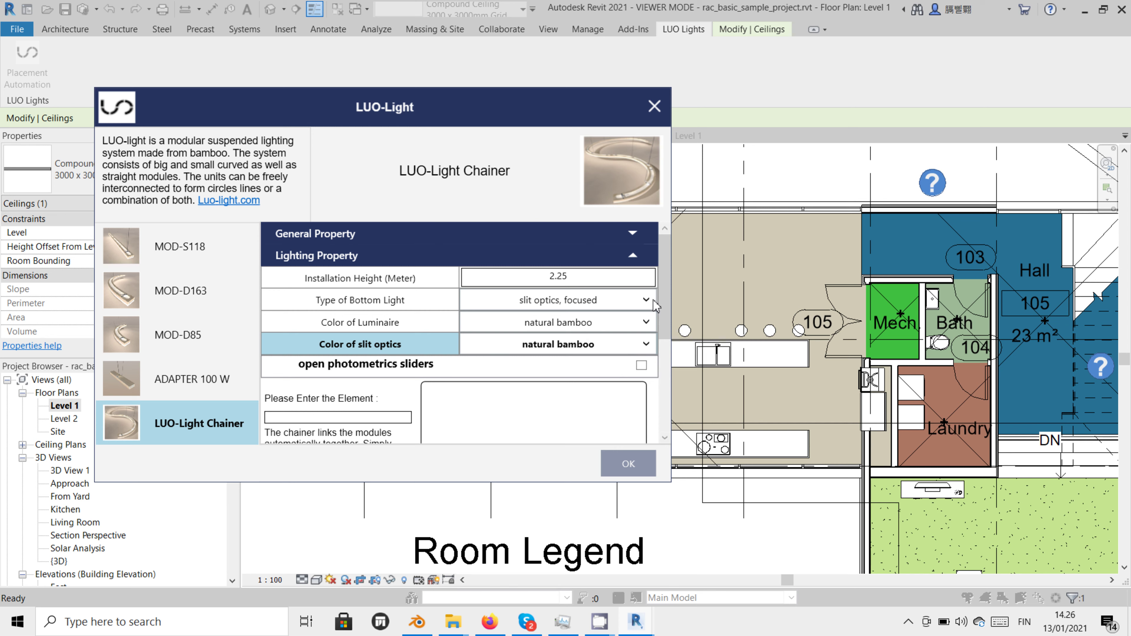
Raise the bottom light intensity slider to 100 in the photometrics settings
left_click(641, 365)
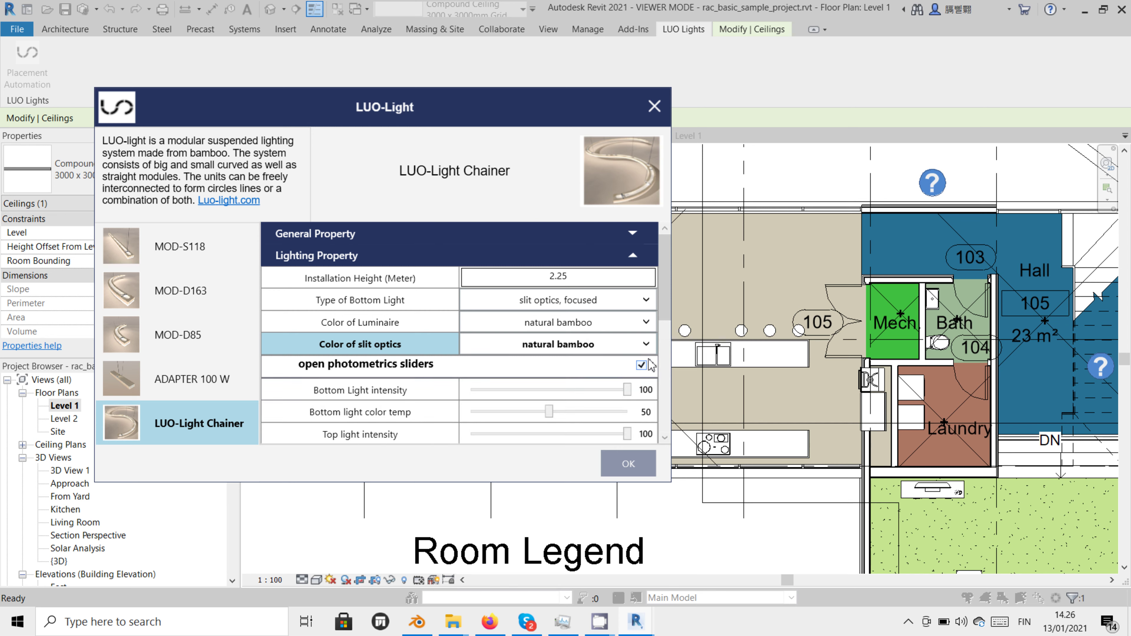
scroll(668, 308, "down", 2)
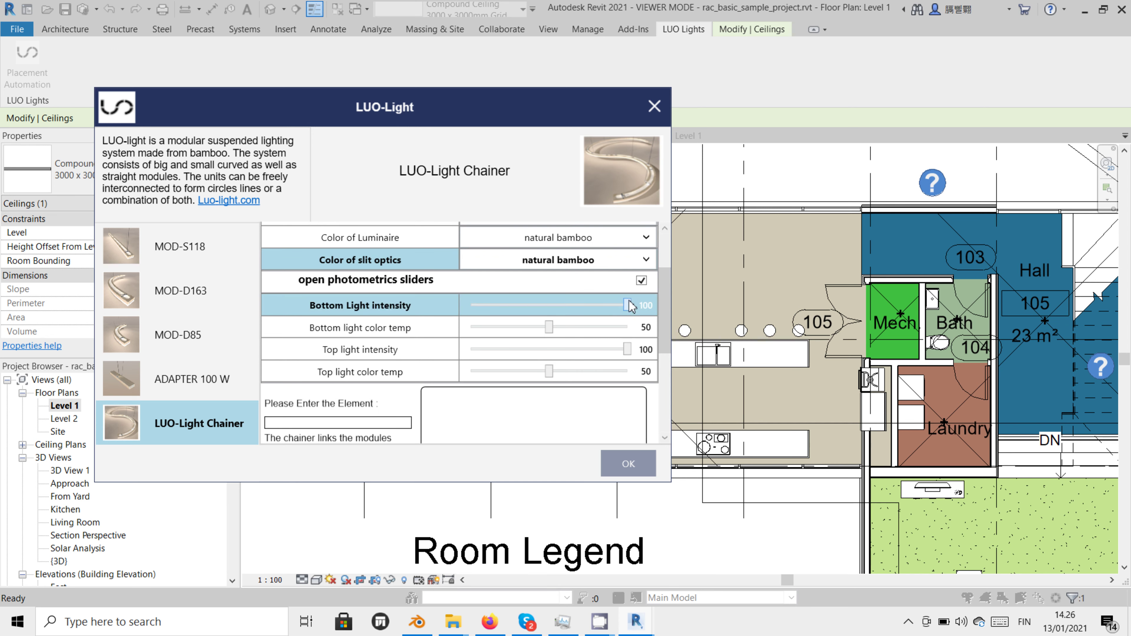
left_click_drag(517, 311, 632, 313)
left_click(641, 282)
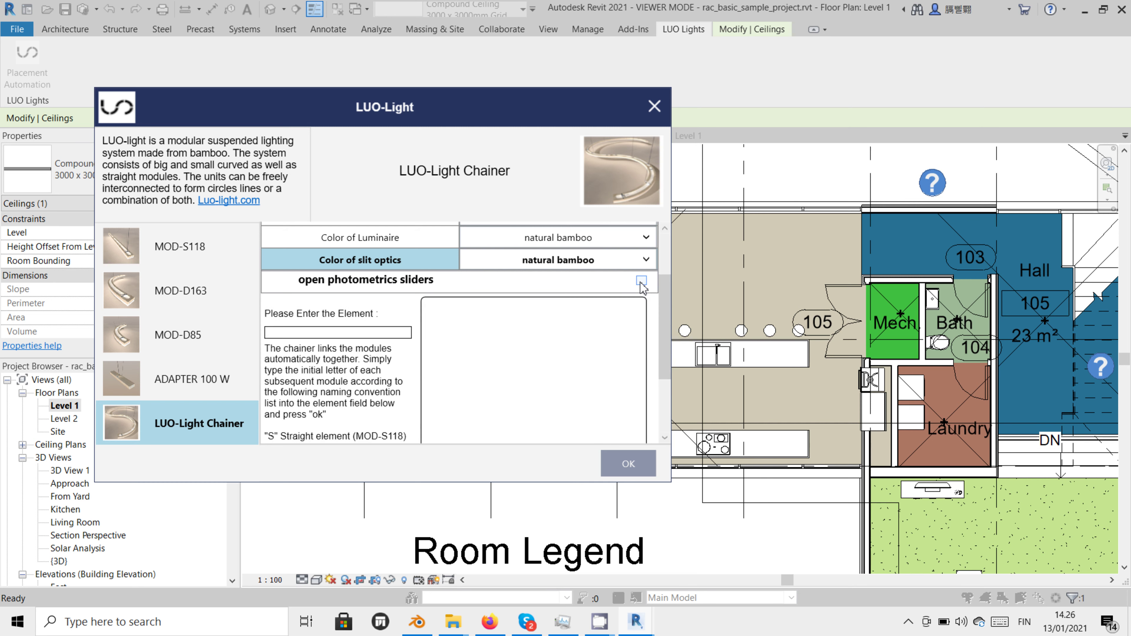
scroll(667, 332, "down", 2)
left_click_drag(669, 346, 671, 373)
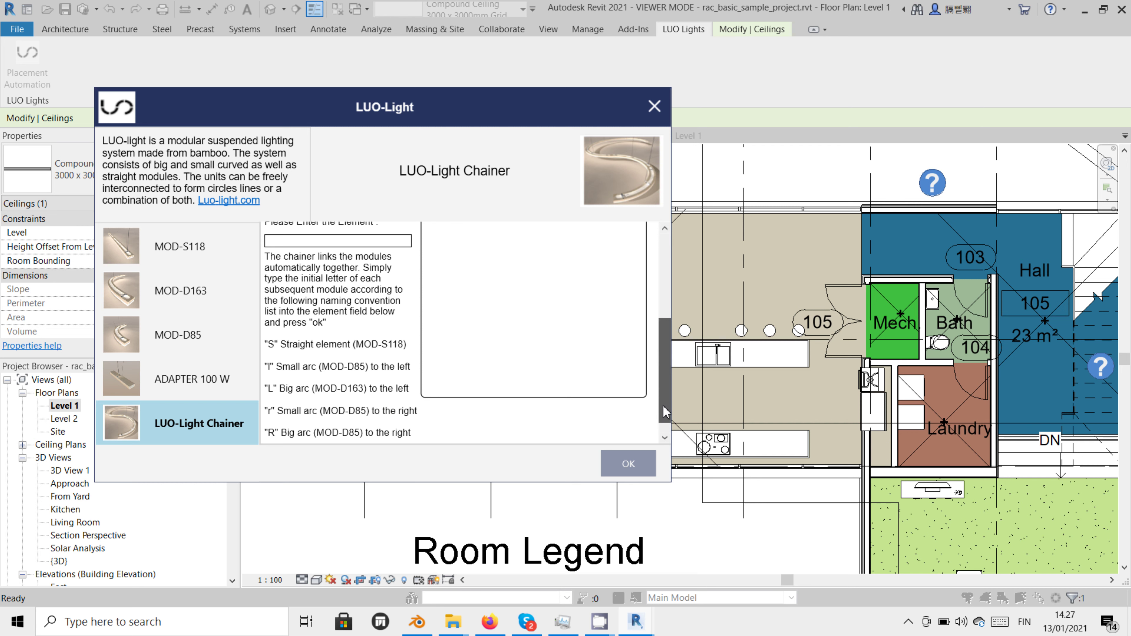
left_click_drag(664, 412, 662, 391)
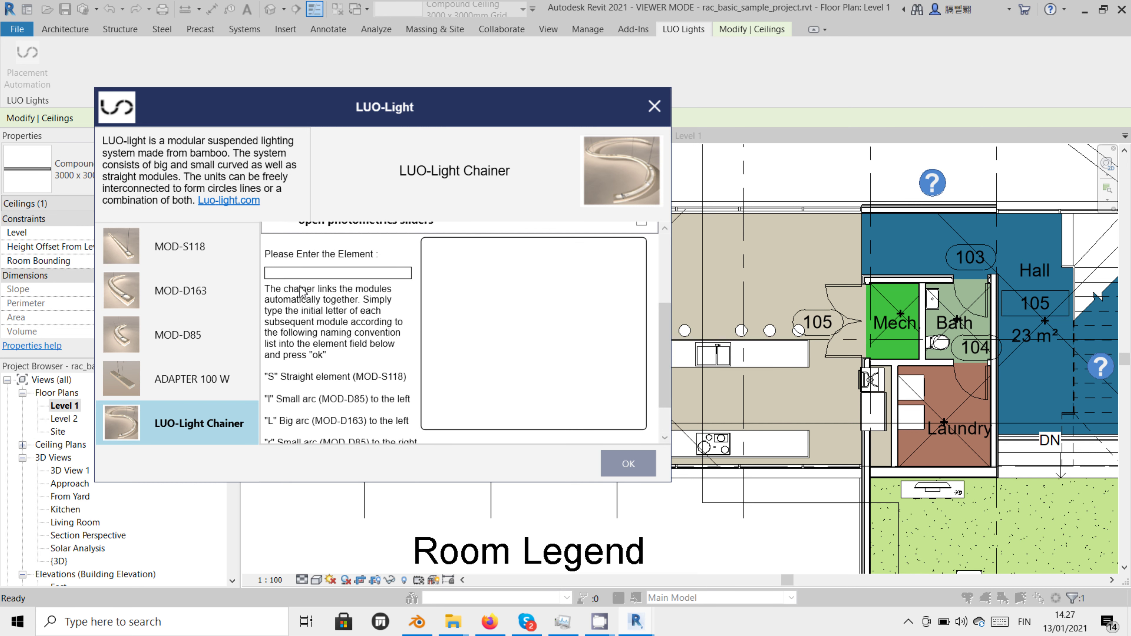
left_click(282, 273)
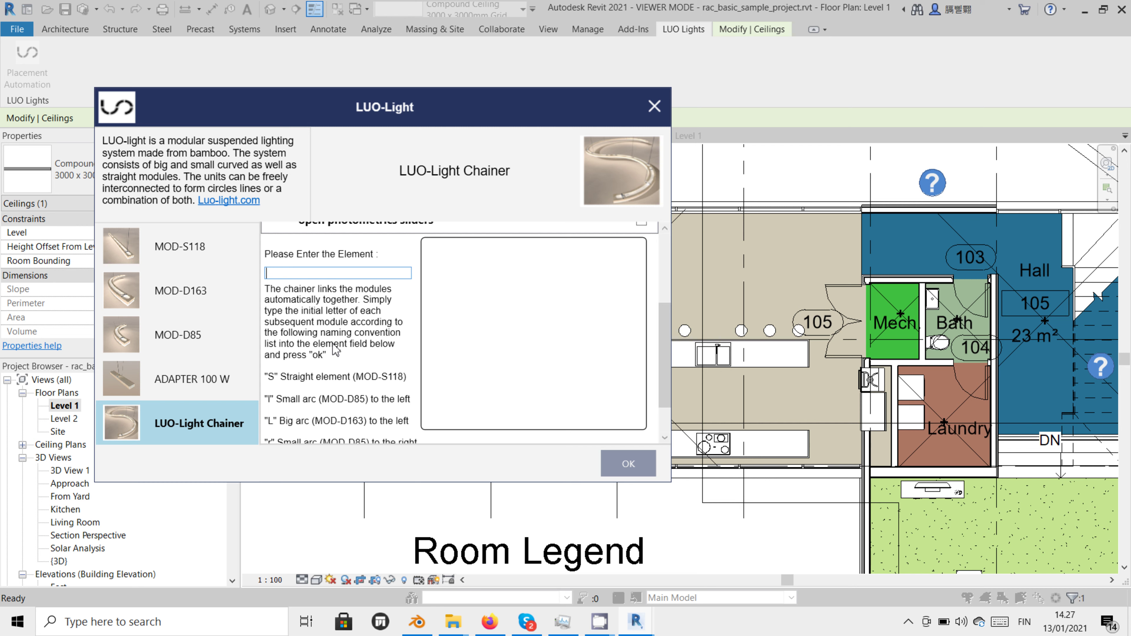
Preview the llll, rrrr, LLLL, RRRR and Sssssss chains, deleting each one afterwards
type("lll")
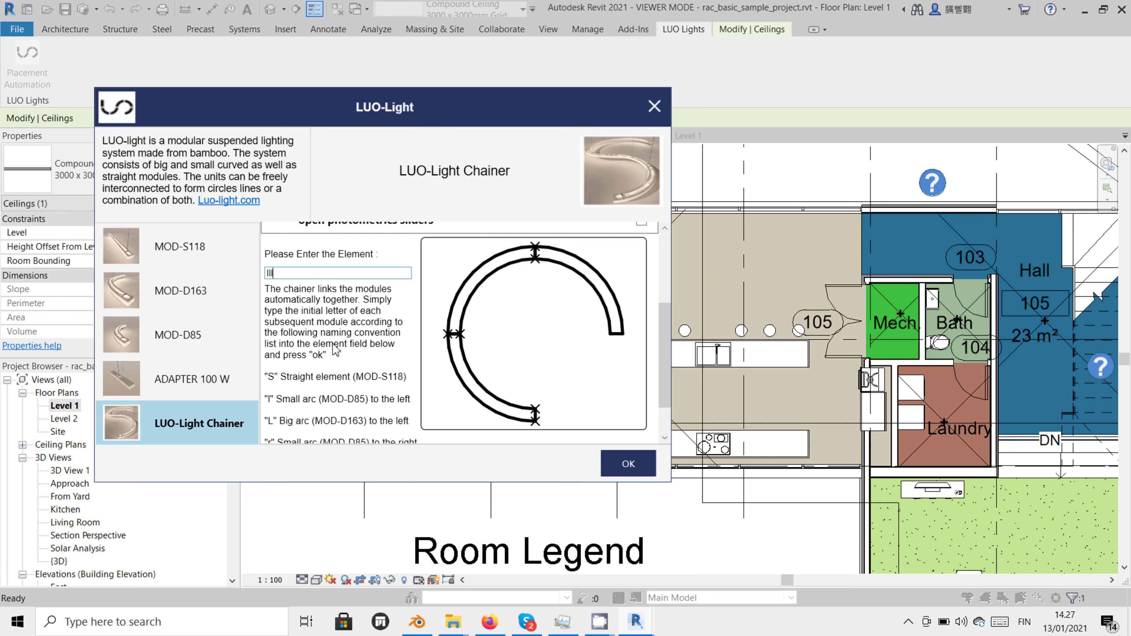
type("l")
key("BackSpace")
key("BackSpace")
key("BackSpace")
key("BackSpace")
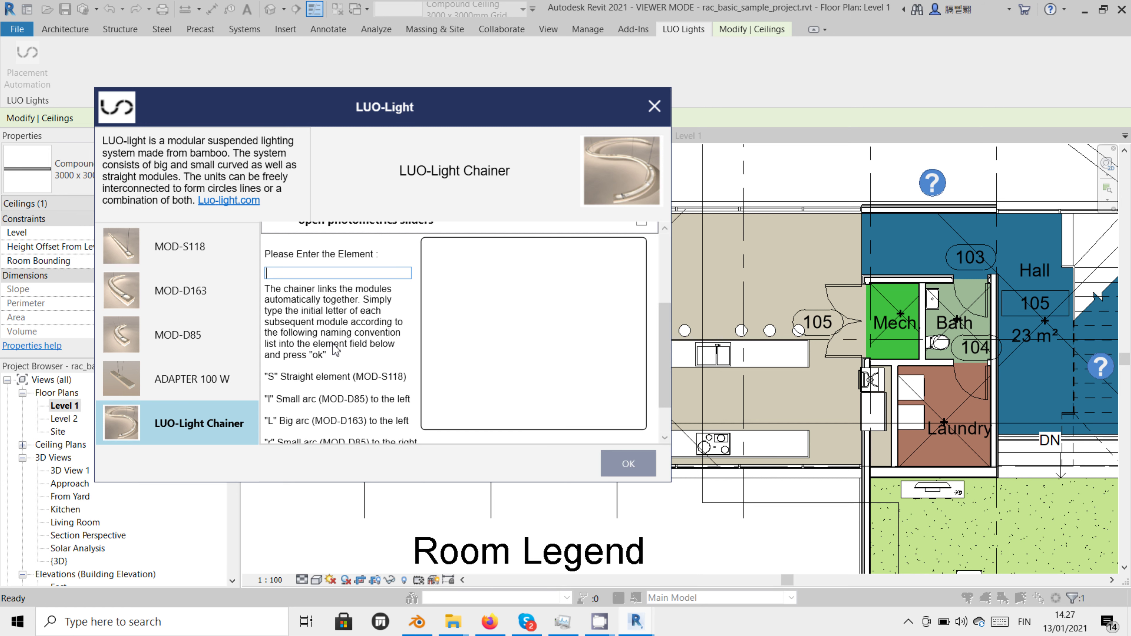
type("rr")
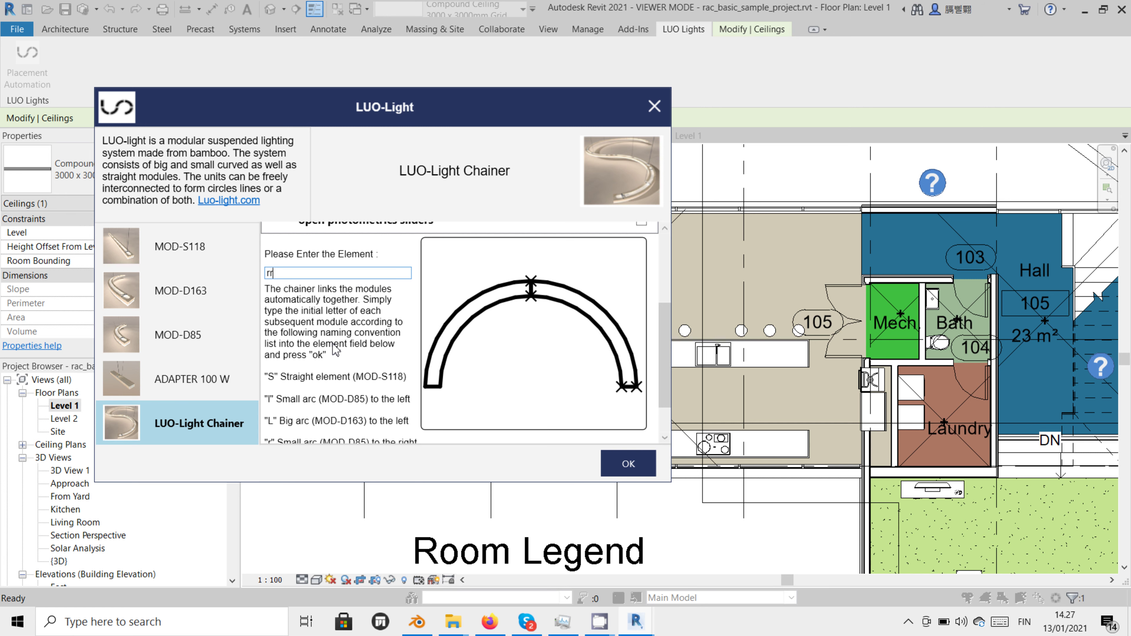
type("rr")
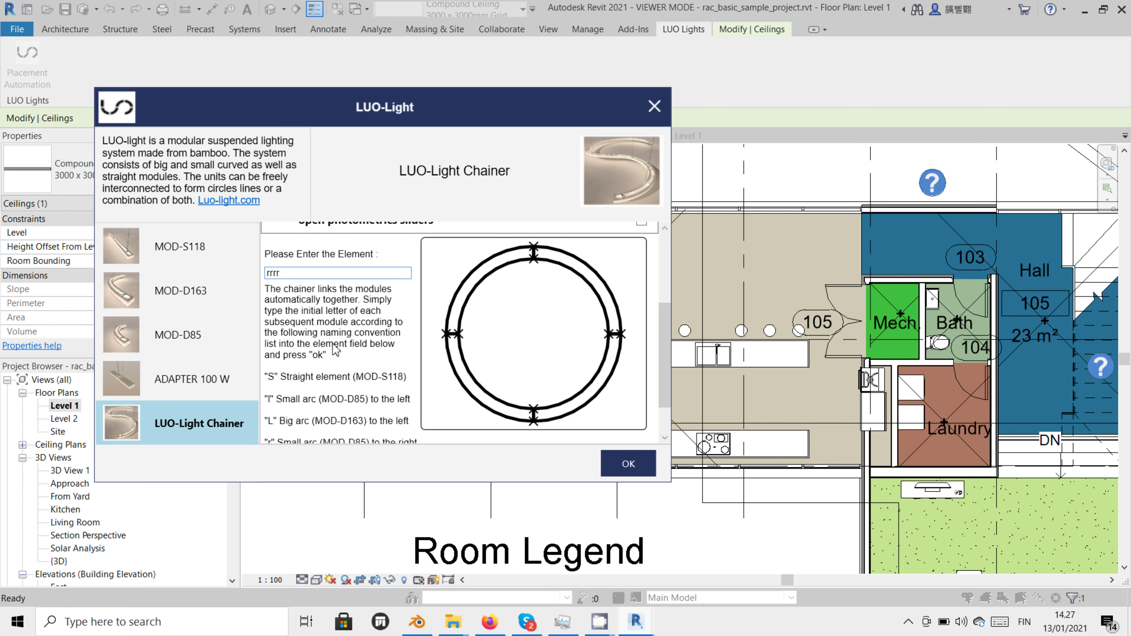
key("BackSpace")
key("BackSpace")
key("BackSpace")
key("BackSpace")
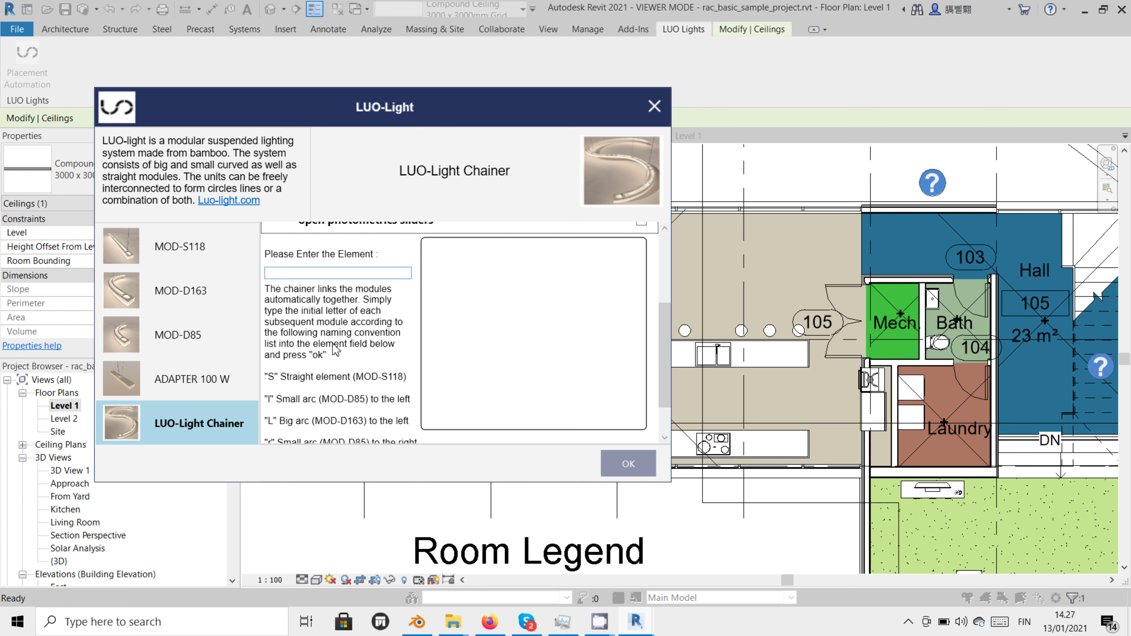
type("LLL")
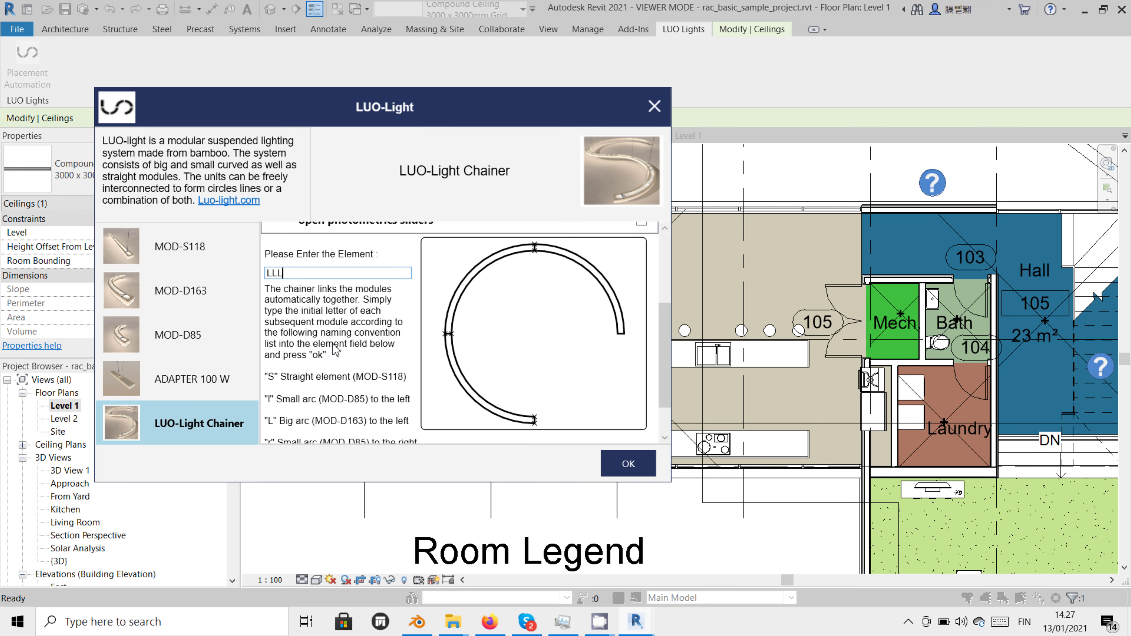
type("L")
key("BackSpace")
key("BackSpace")
key("BackSpace")
key("BackSpace")
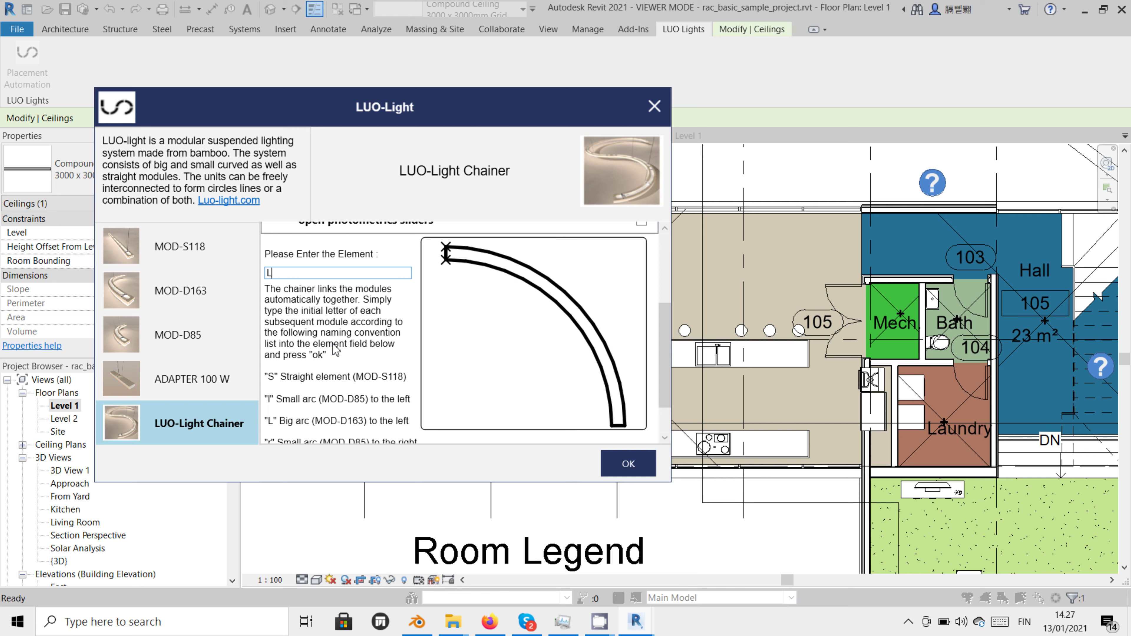
type("RRRR")
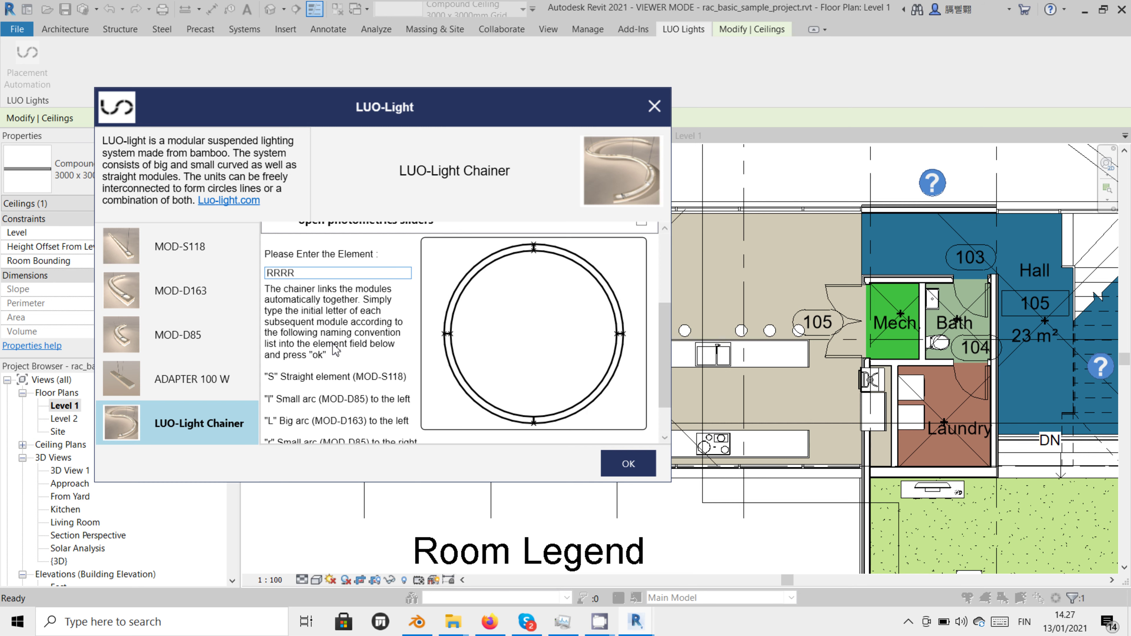
key("BackSpace")
key("BackSpace")
key("BackSpace")
key("BackSpace")
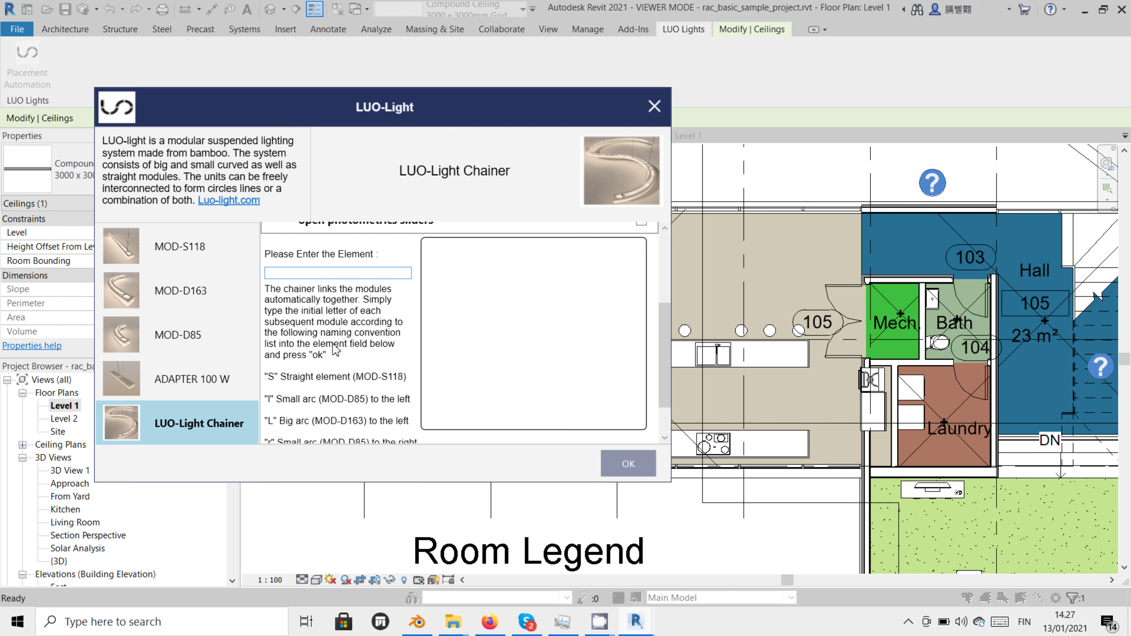
type("Sssssss")
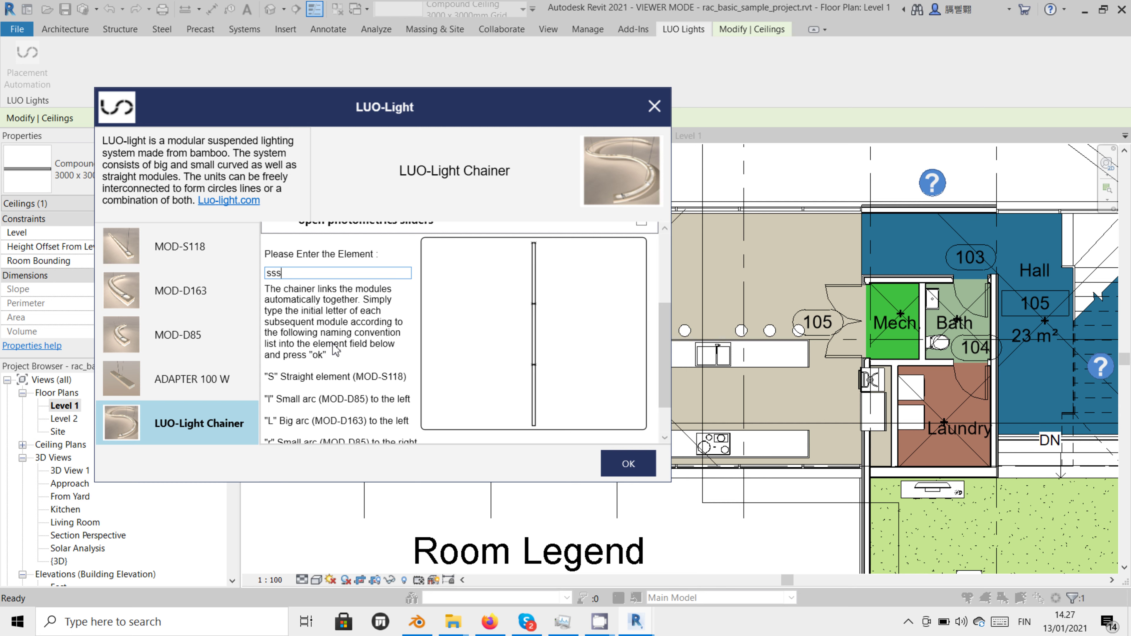
key("BackSpace")
key("BackSpace")
key("BackSpace")
key("BackSpace")
key("BackSpace")
key("BackSpace")
key("BackSpace")
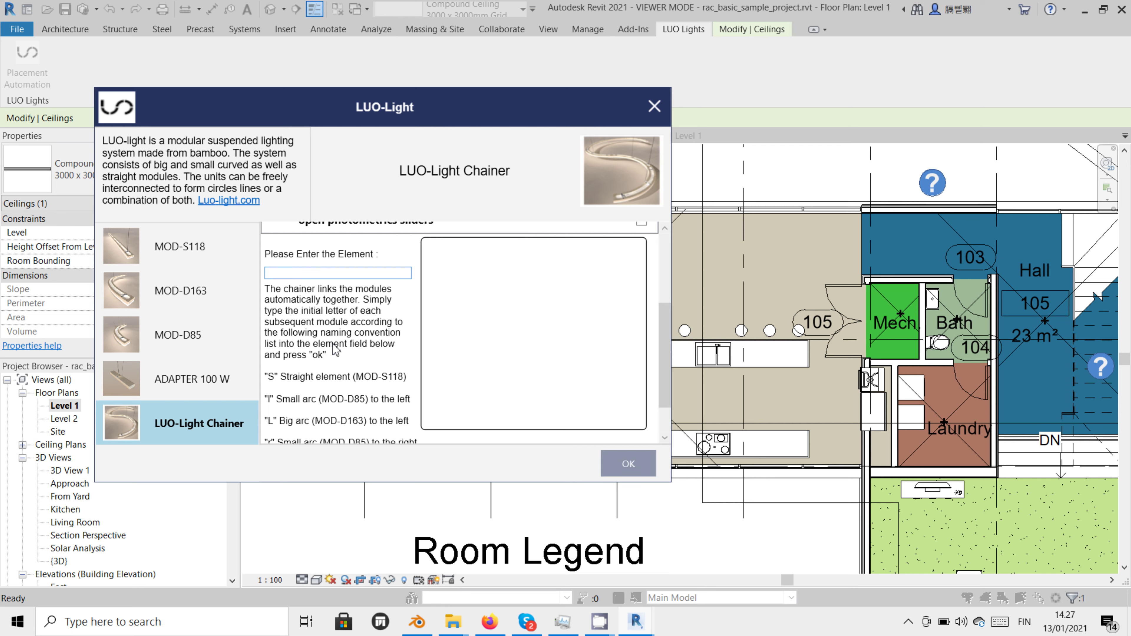
Enter the arc-and-straight sequence rRrslrRrs in the Chainer's element field
type("r")
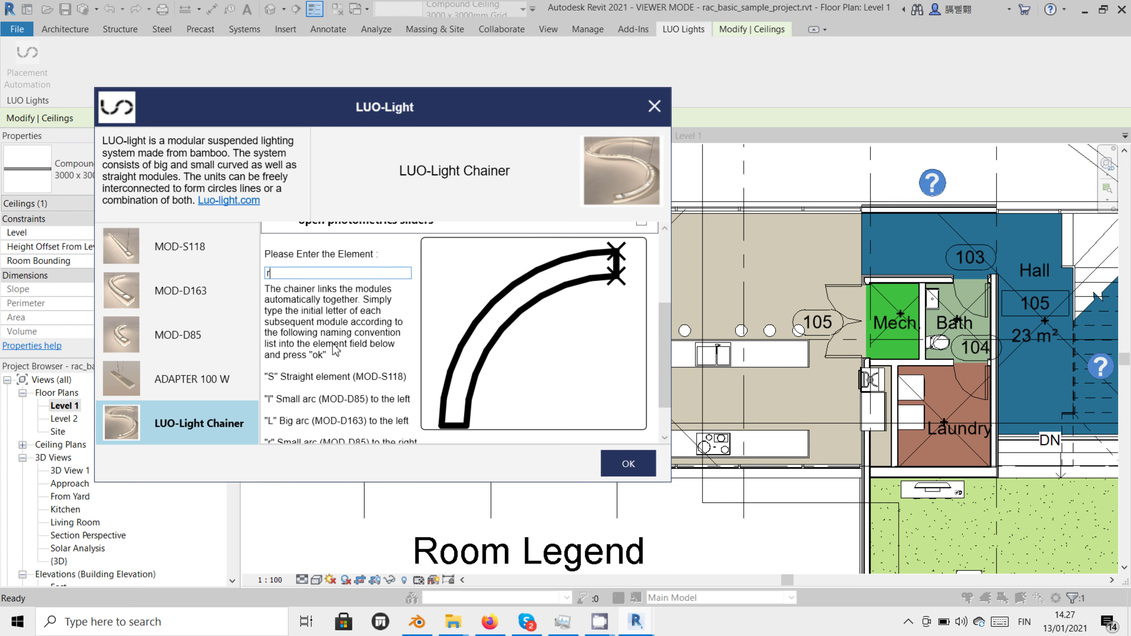
type("Rrs")
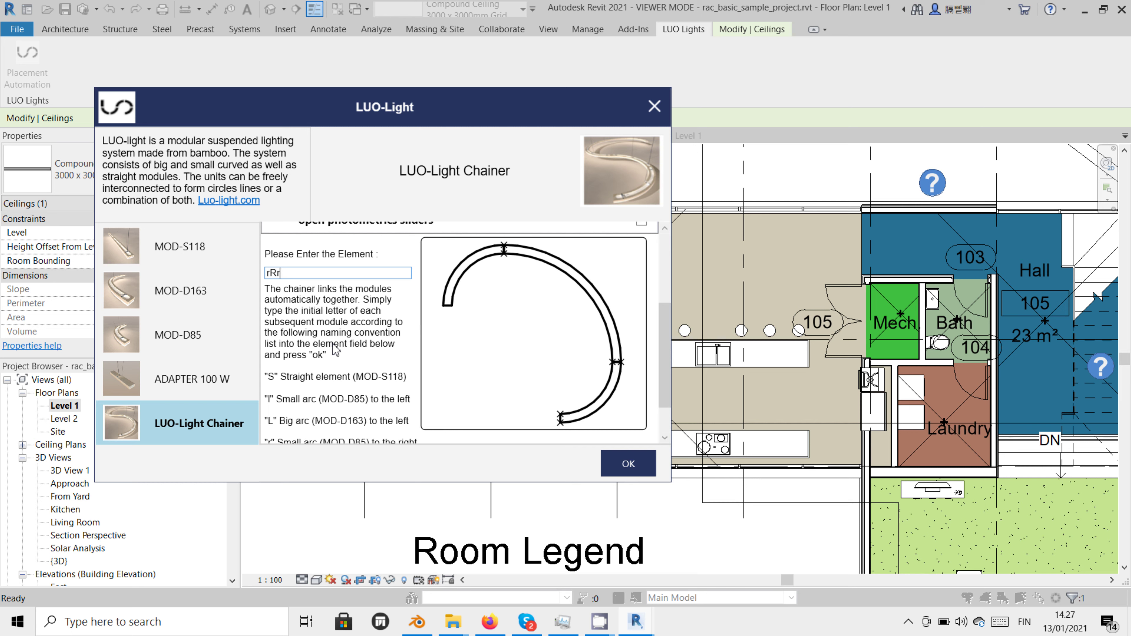
type("l")
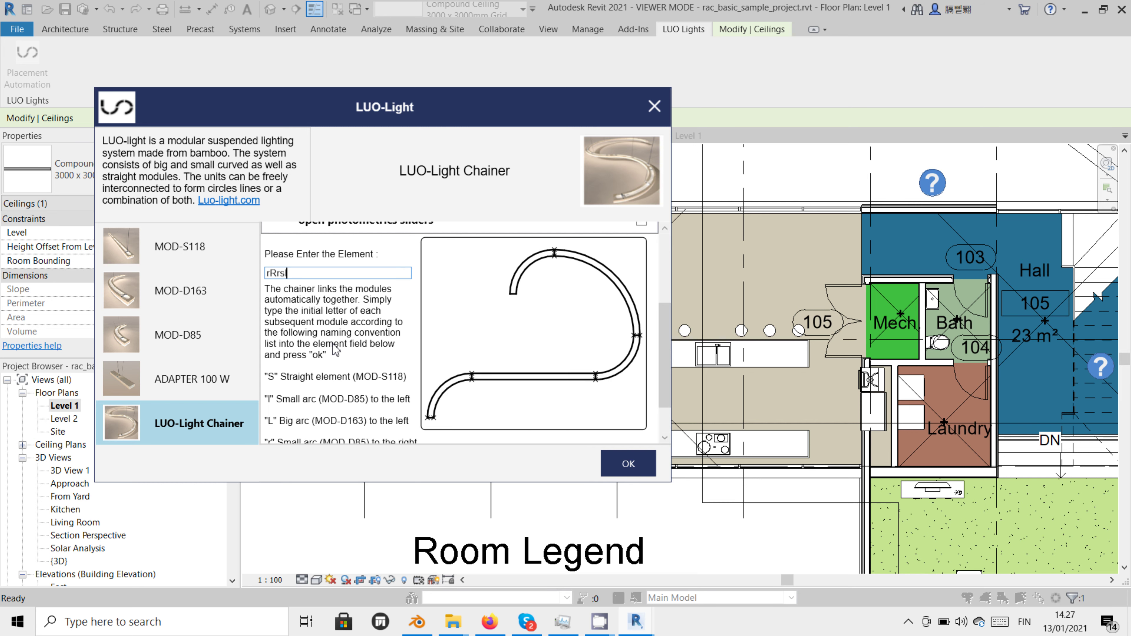
key("BackSpace")
type("r")
key("BackSpace")
type("R")
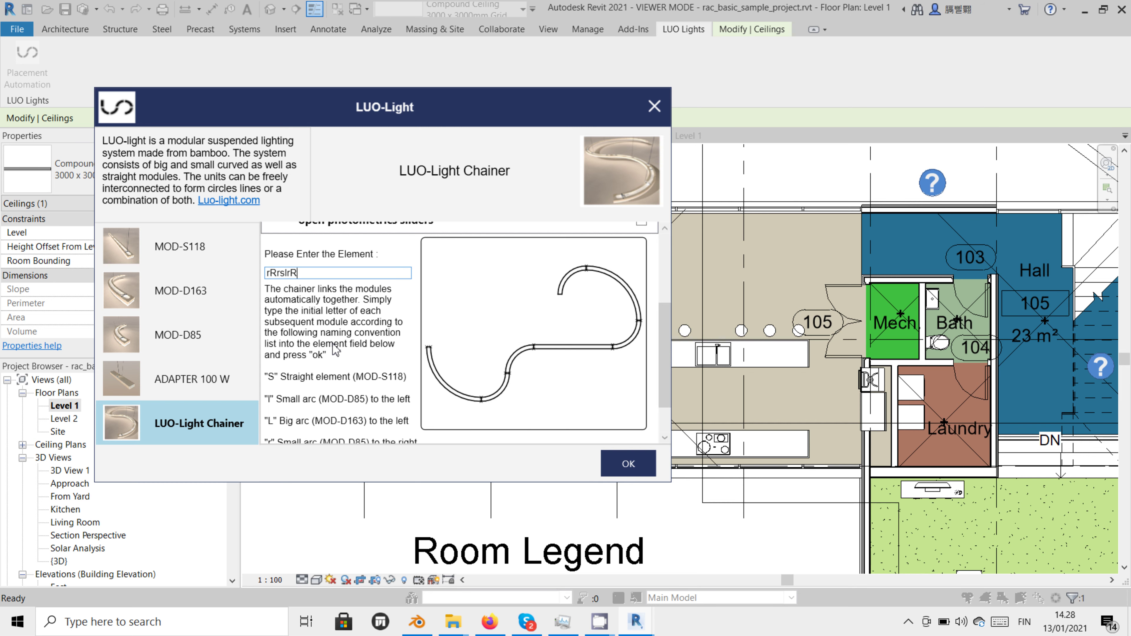
type("rs")
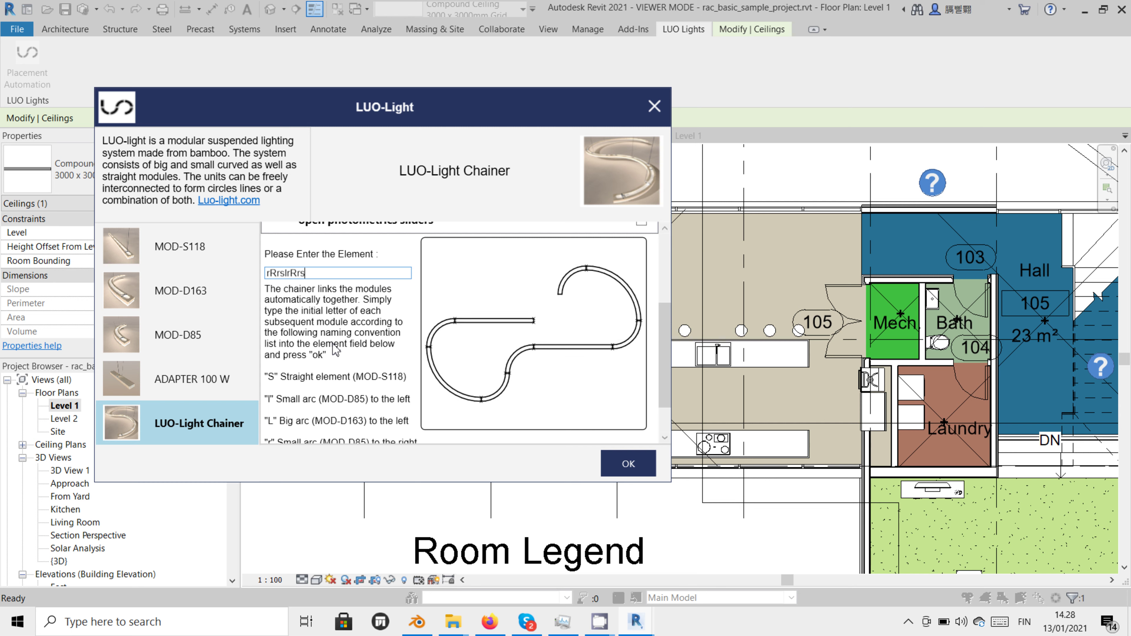
type("l")
Confirm the chain and place it beside the dining table in Kitchen & Dining
left_click(626, 467)
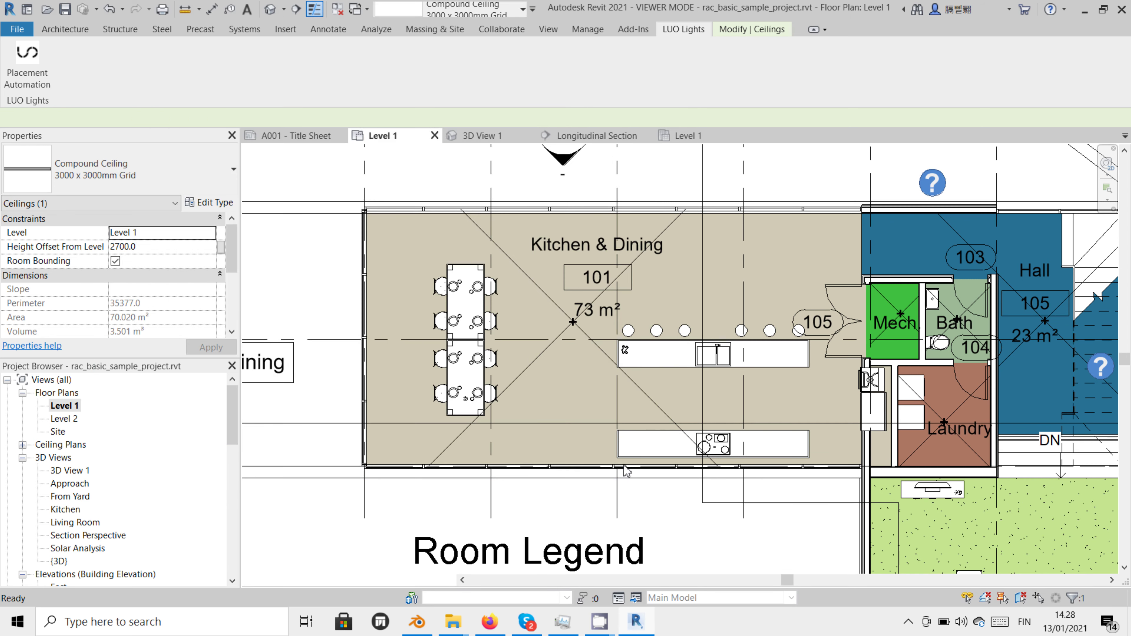
left_click(548, 407)
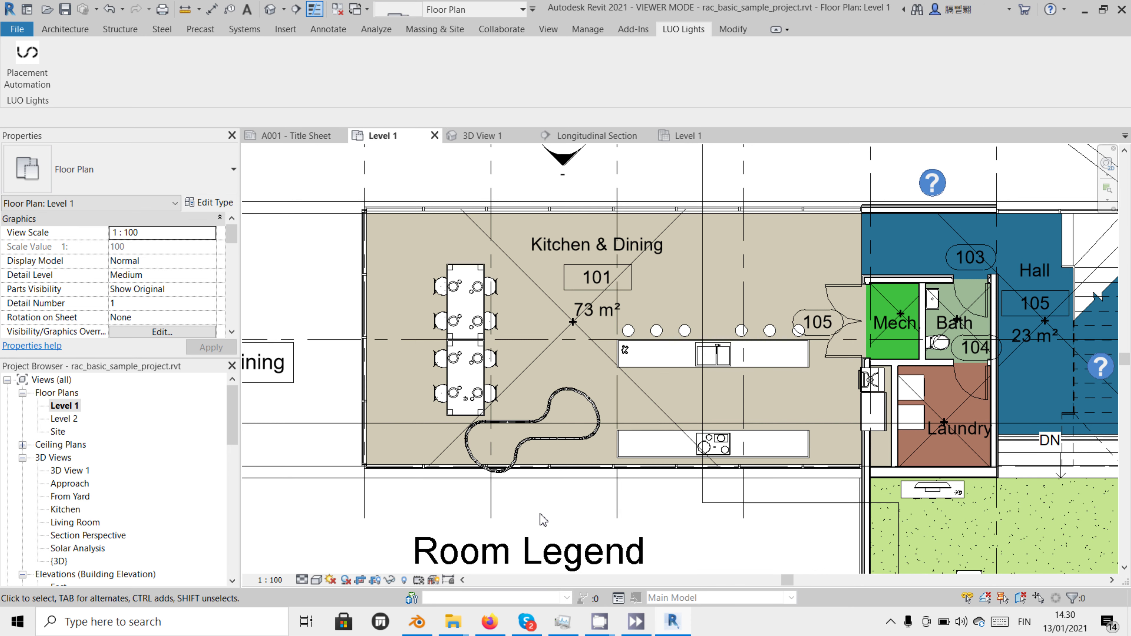
Move the LUO_G1 pendant group beside the Kitchen & Dining tag and select its Group Name property
left_click(547, 441)
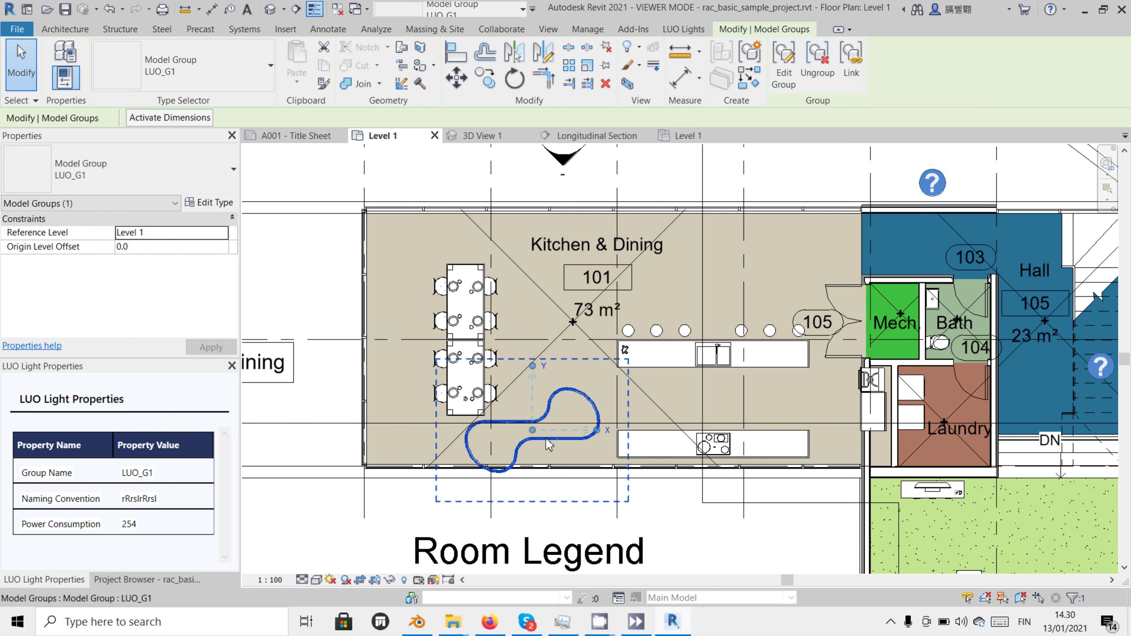
left_click_drag(560, 394, 643, 298)
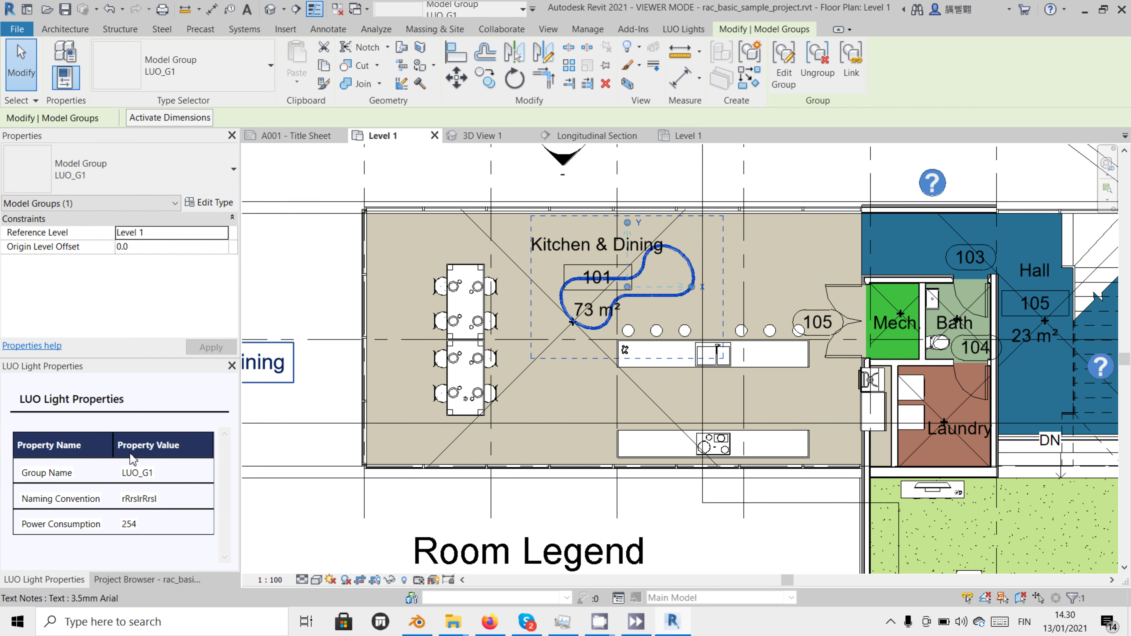
left_click(123, 475)
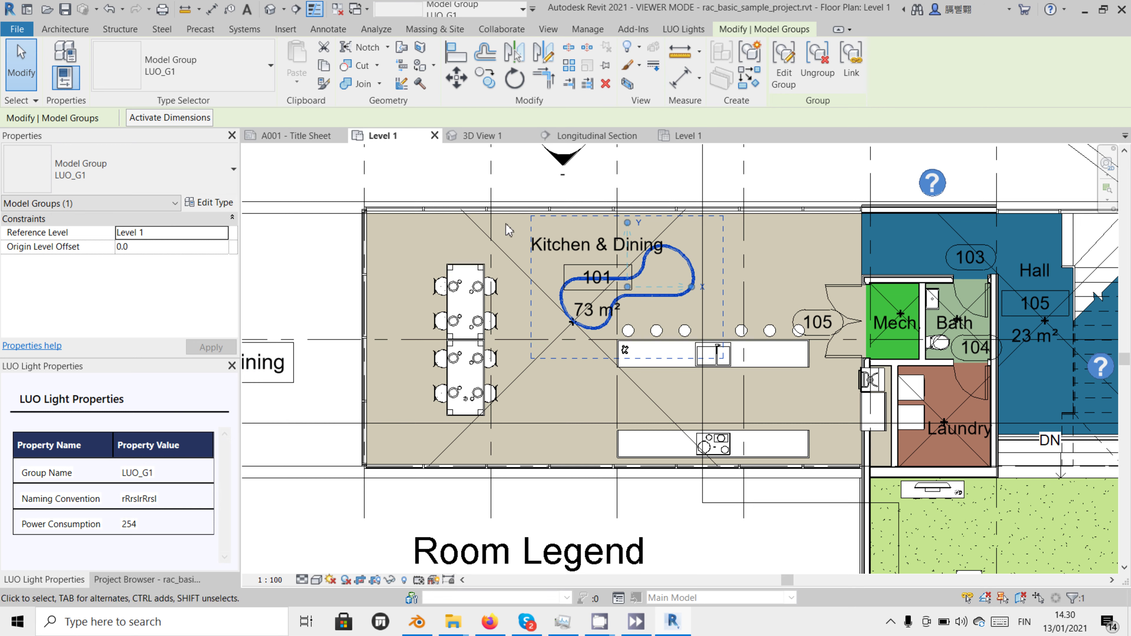
Zoom the Longitudinal Section in on the LUO_G1 bamboo chain hanging below the ground-floor ceiling
left_click(589, 136)
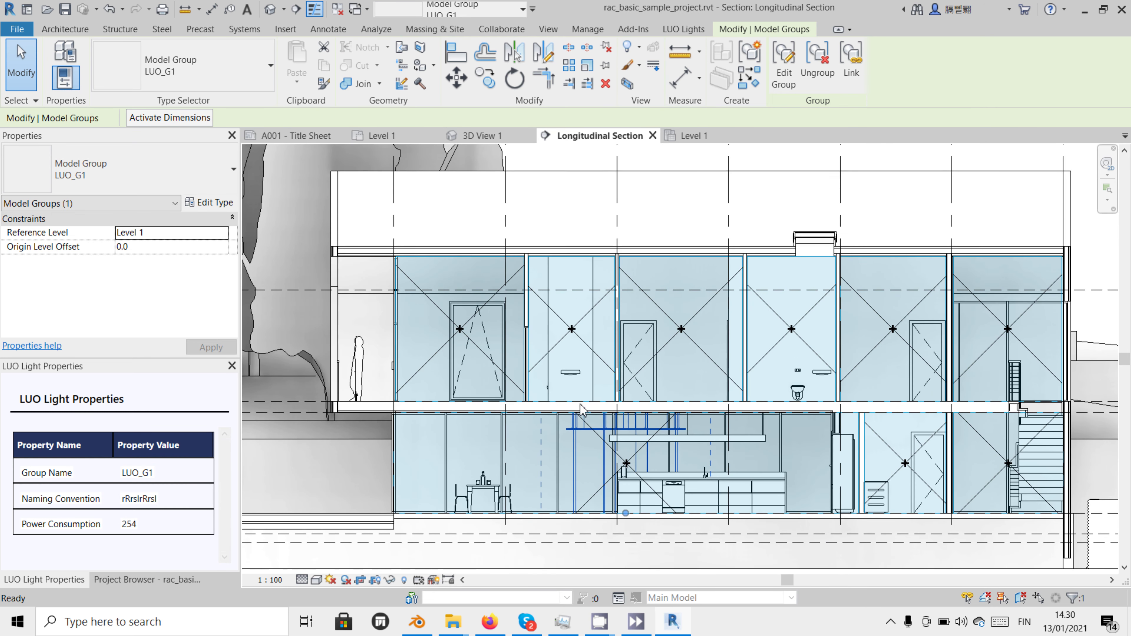
scroll(593, 420, "up", 3)
scroll(648, 430, "up", 2)
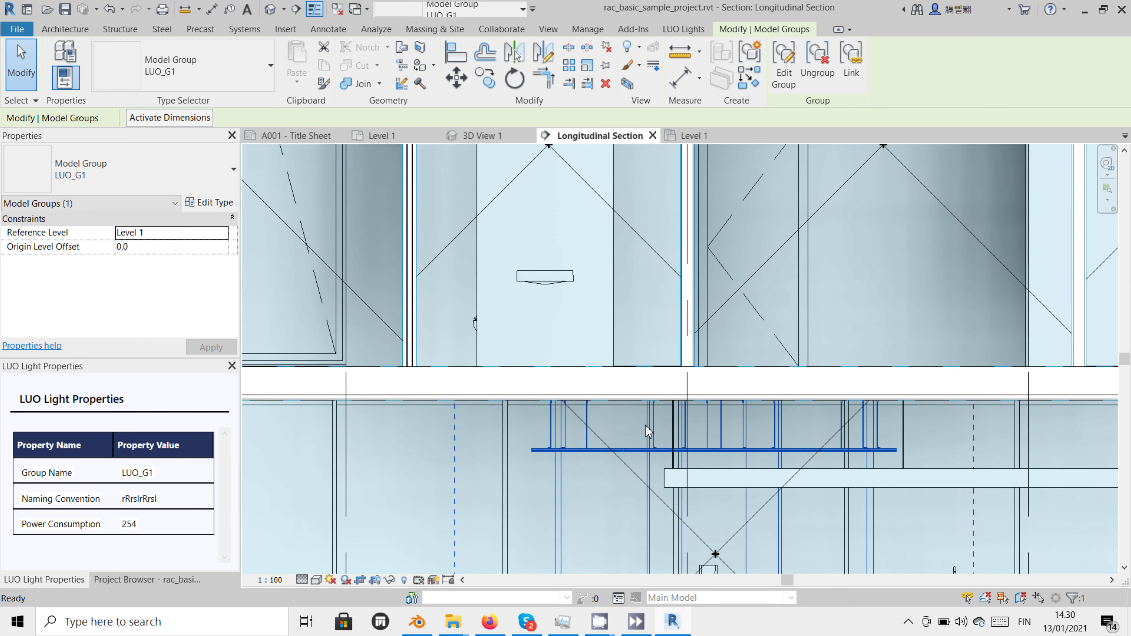
scroll(663, 416, "up", 2)
scroll(668, 400, "up", 2)
scroll(632, 404, "up", 2)
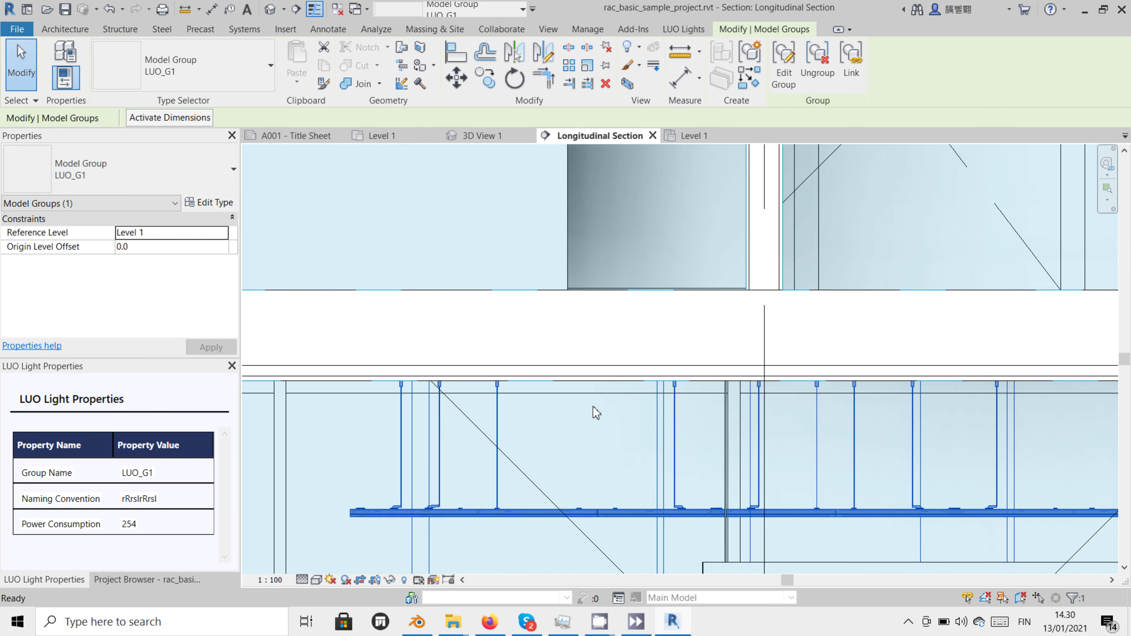
scroll(556, 394, "up", 2)
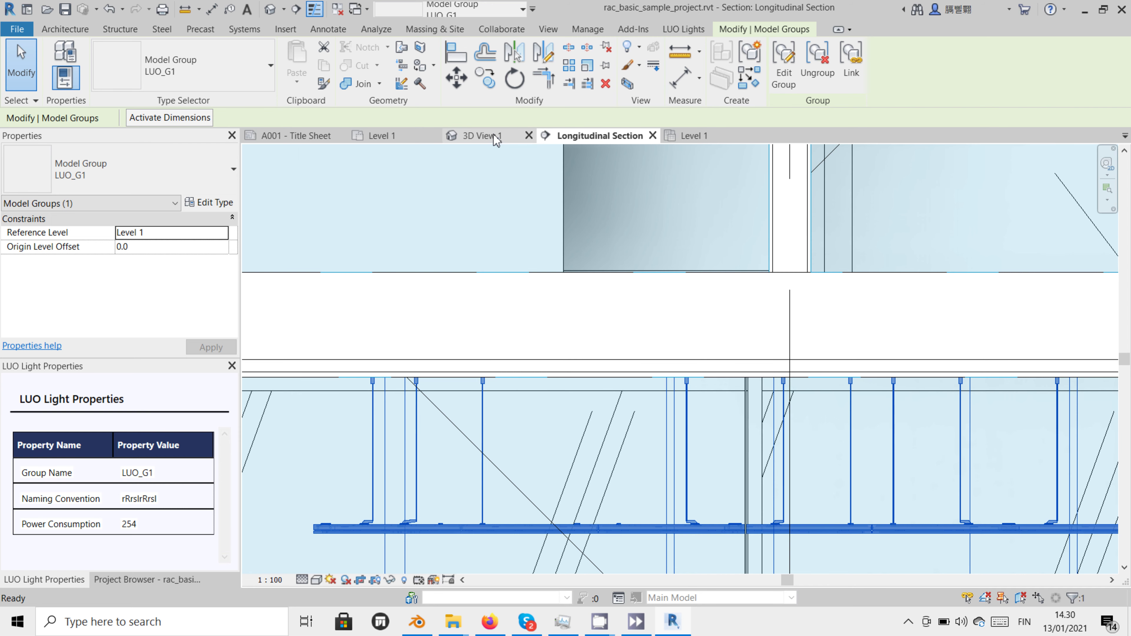
Set 3D View 1 to Shaded, then Consistent Colors, and clear the pendant selection
left_click(480, 136)
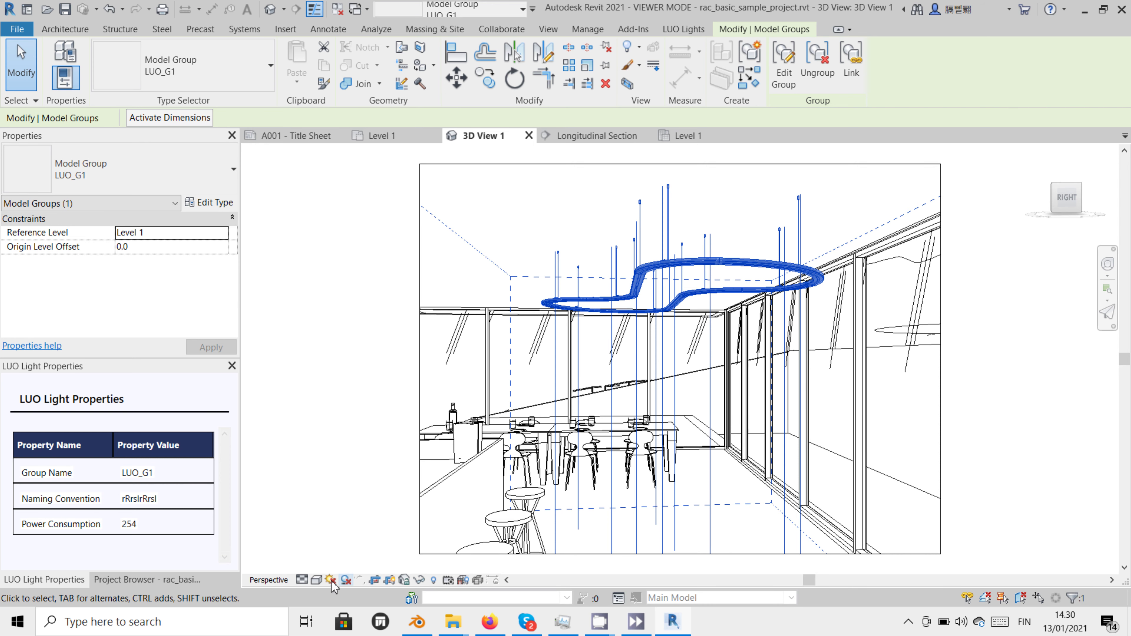
left_click(317, 579)
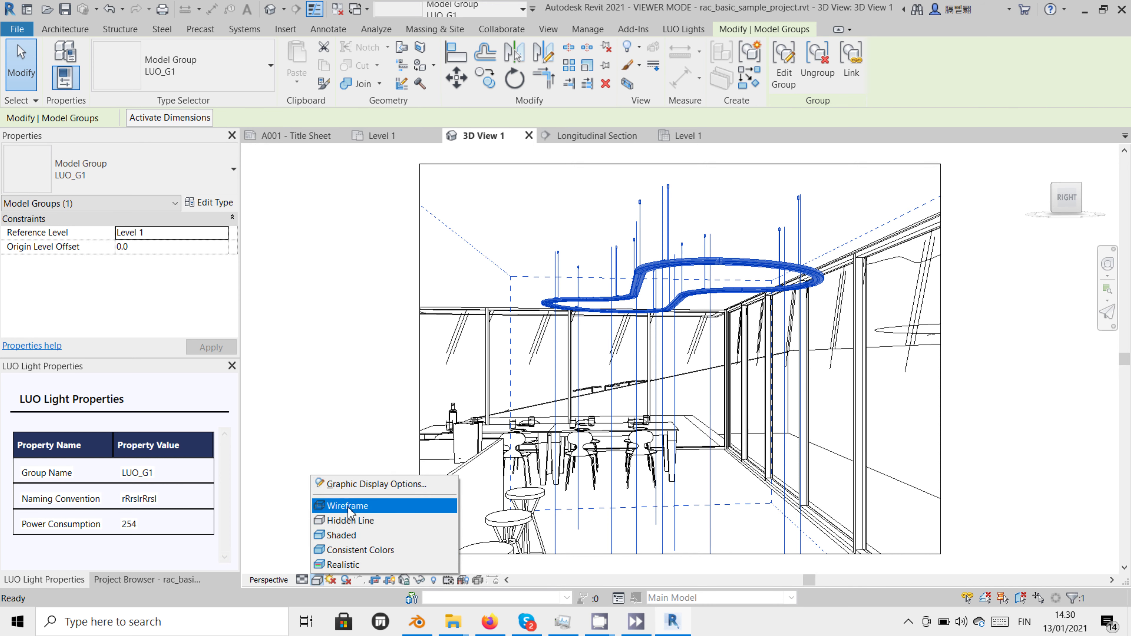
left_click(350, 544)
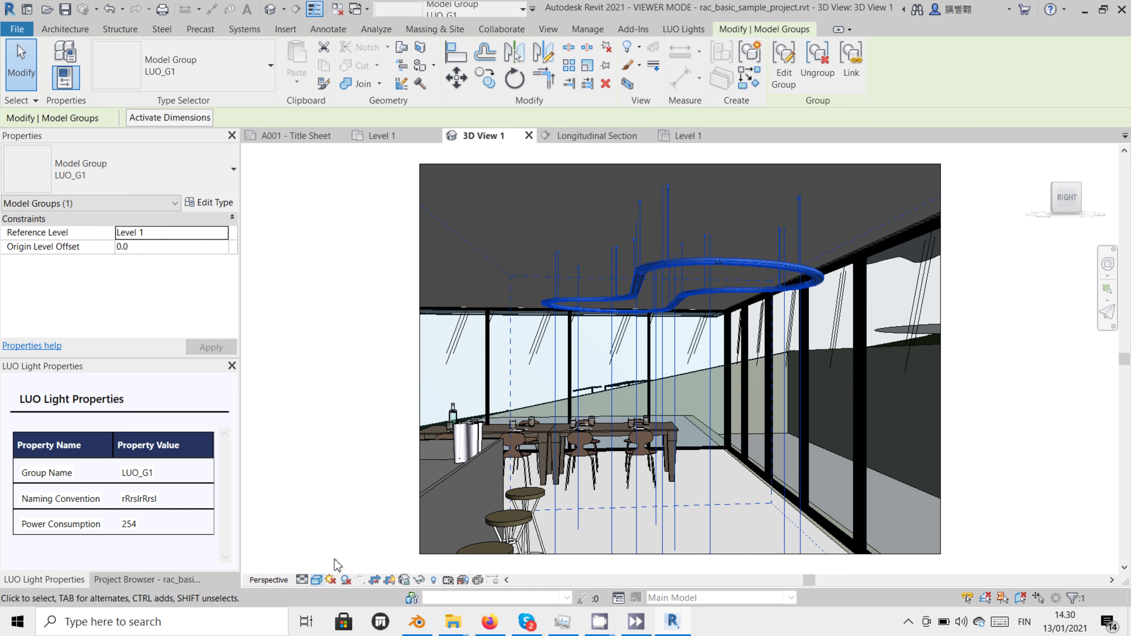
left_click(322, 582)
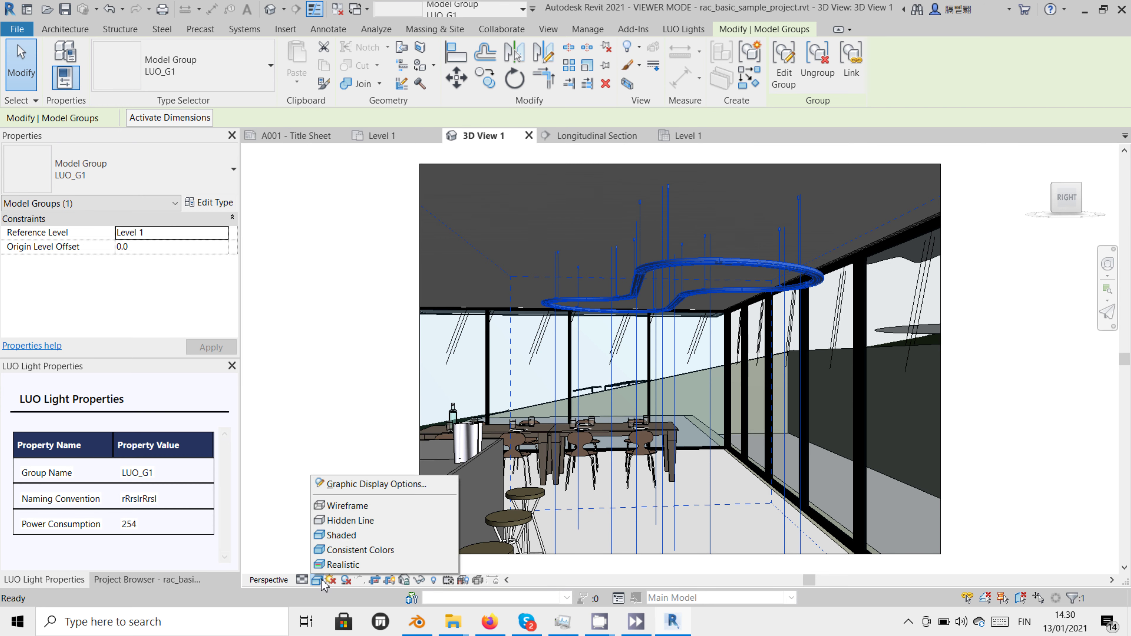
left_click(343, 549)
left_click(332, 439)
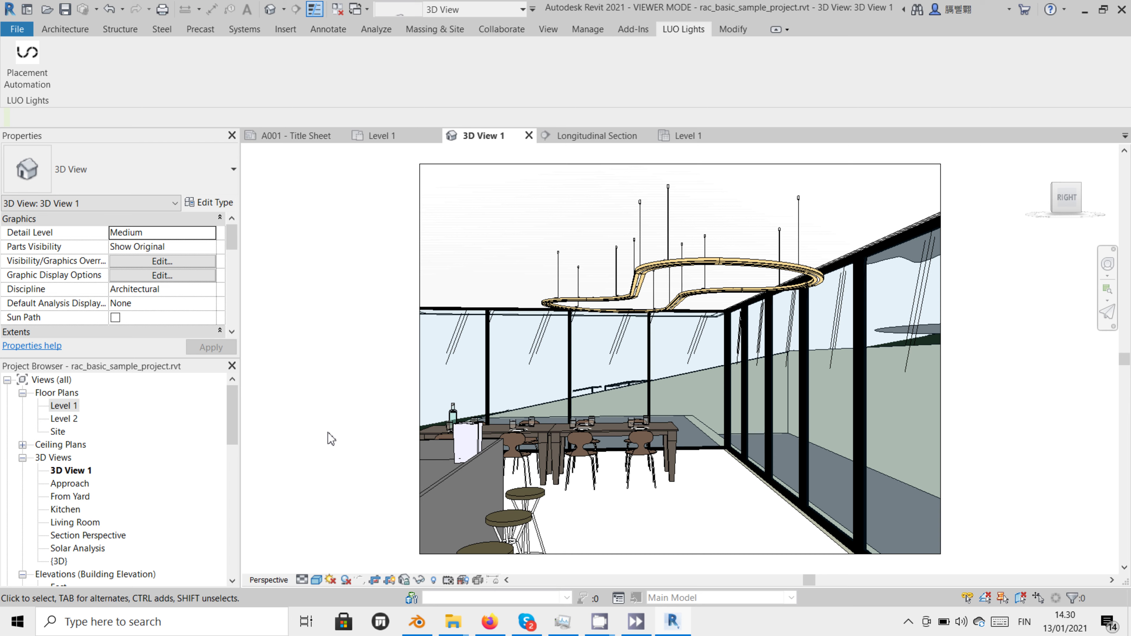